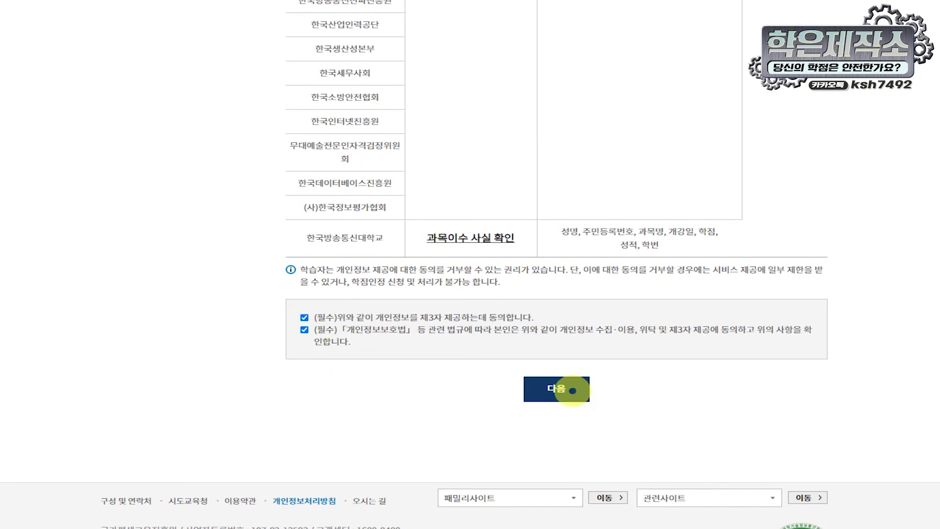
Step: Enter the applicant's Korean name and resident registration number for real-name verification
click(573, 391)
click(424, 246)
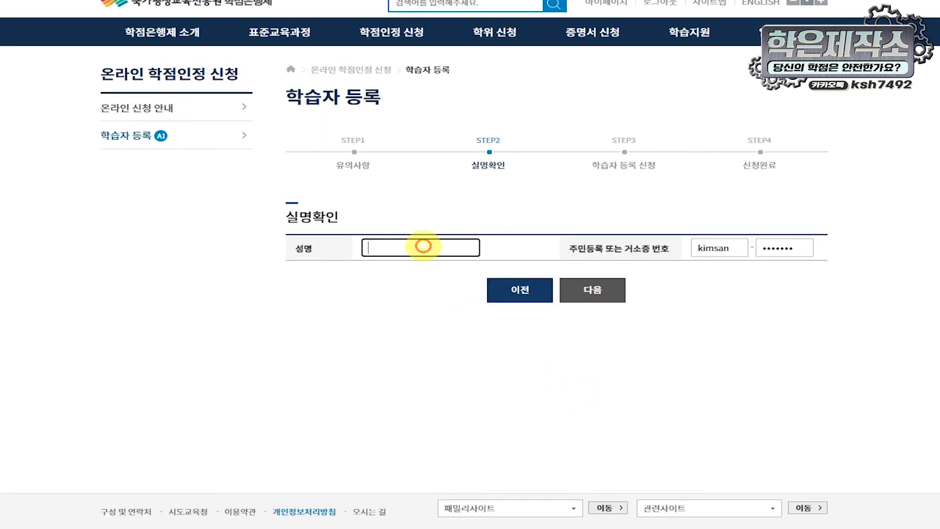
text(R)
key(BackSpace)
text(김ㅅ나)
key(BackSpace)
key(Tab)
text(108)
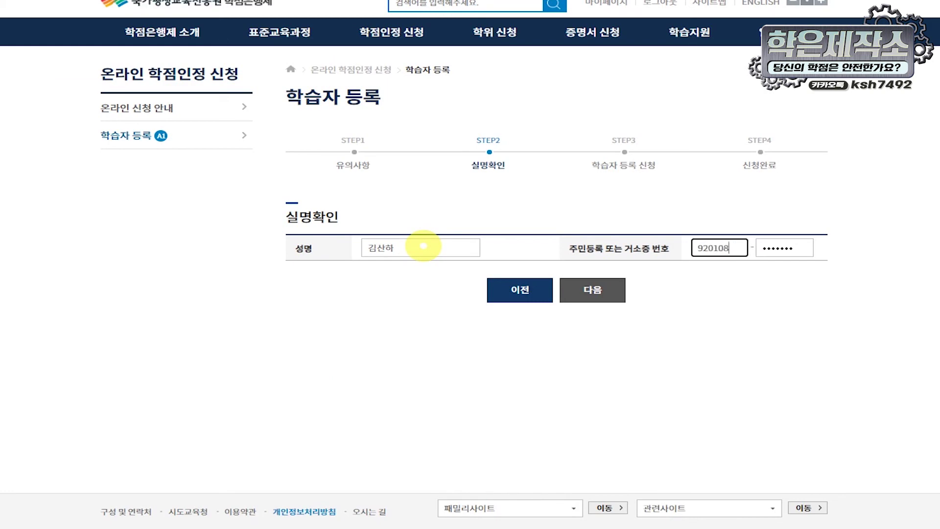
text(•••••••)
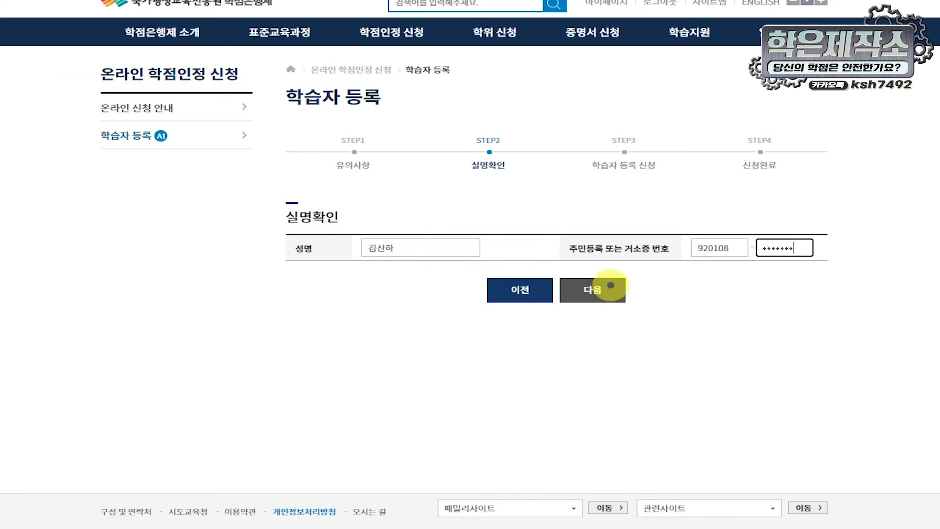
Step: Complete verification with the hard-disk certificate by entering its password
click(608, 284)
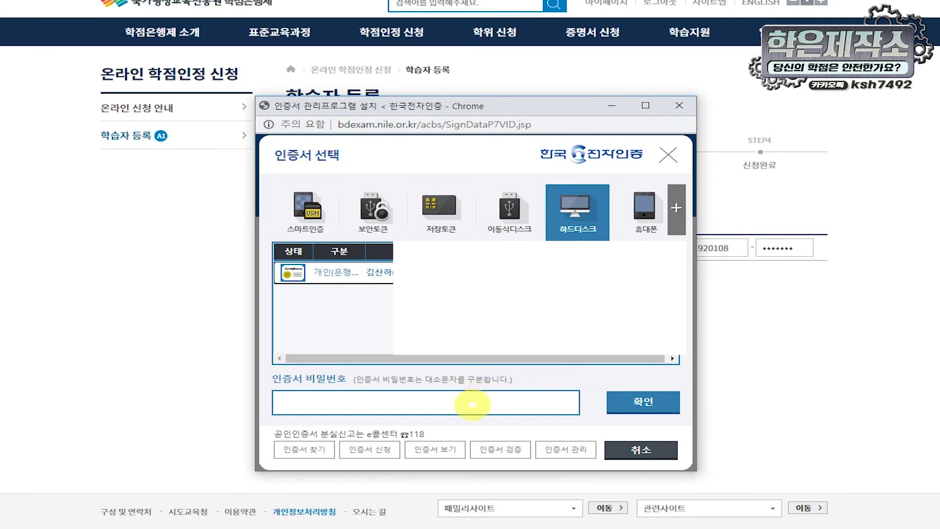
click(478, 402)
text(••••••••••••)
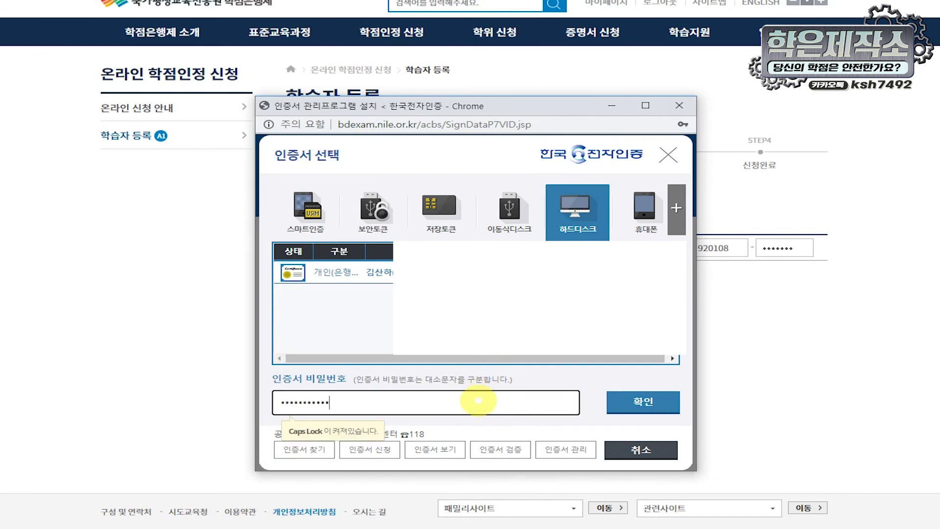
key(Caps_Lock)
key(ctrl+a)
text(•••••••••)
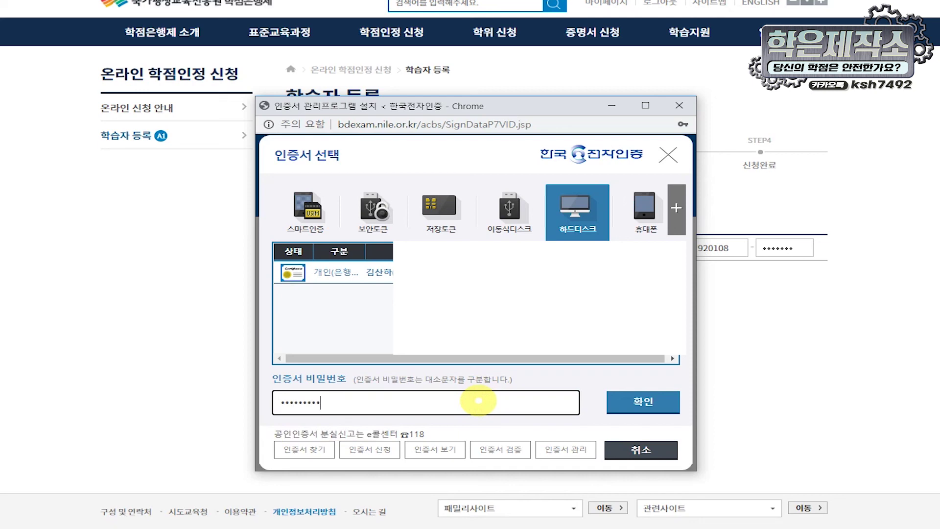
text(••••)
click(644, 401)
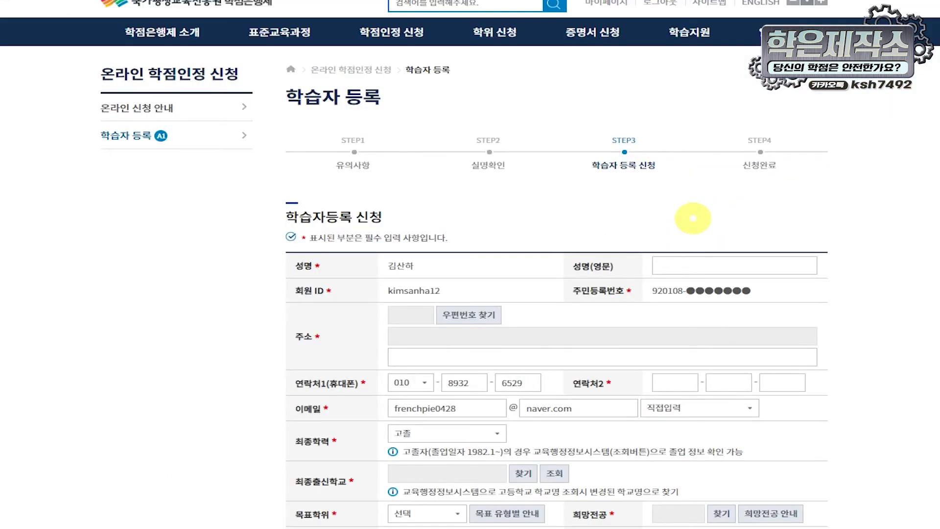
click(720, 263)
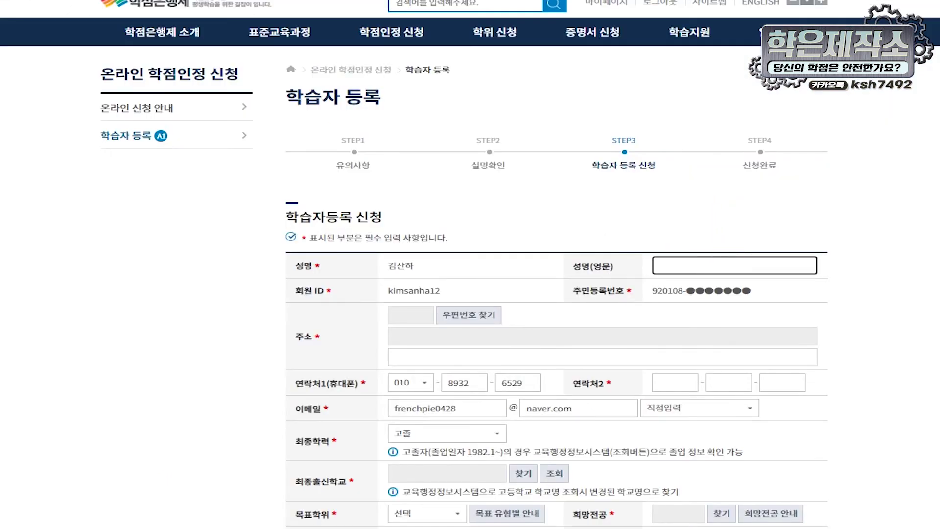
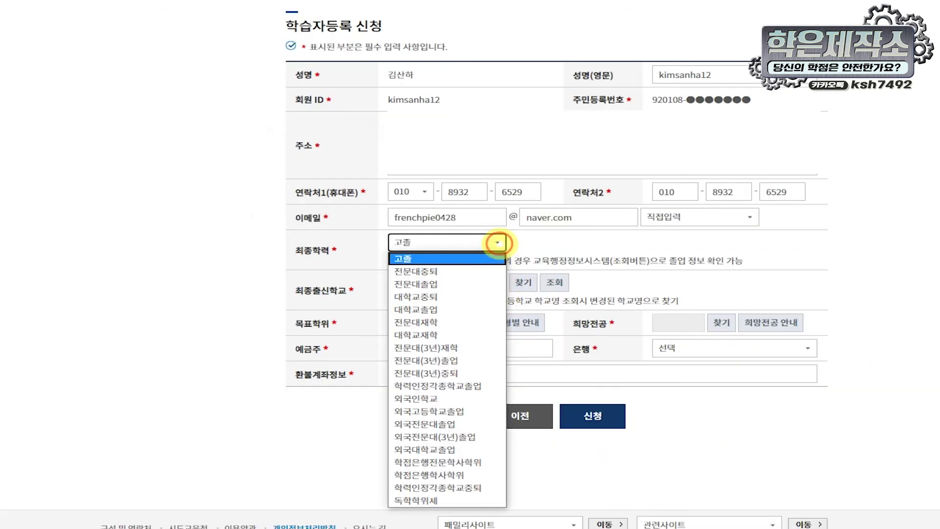
Step: Fill in the applicant's English name and review the final education options, still 고졸
click(498, 242)
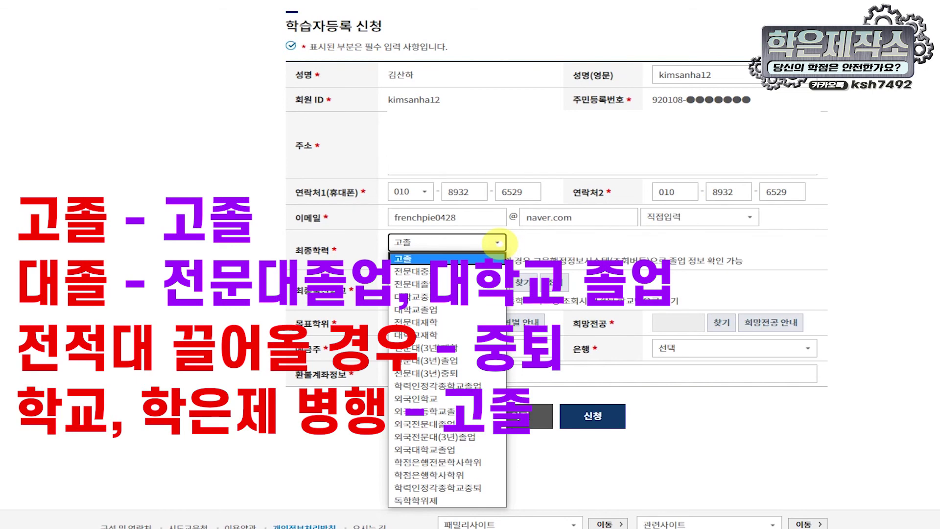
Step: Look up 한밭대학교 as the last school attended and set the target degree to 학사(타전공)
click(498, 242)
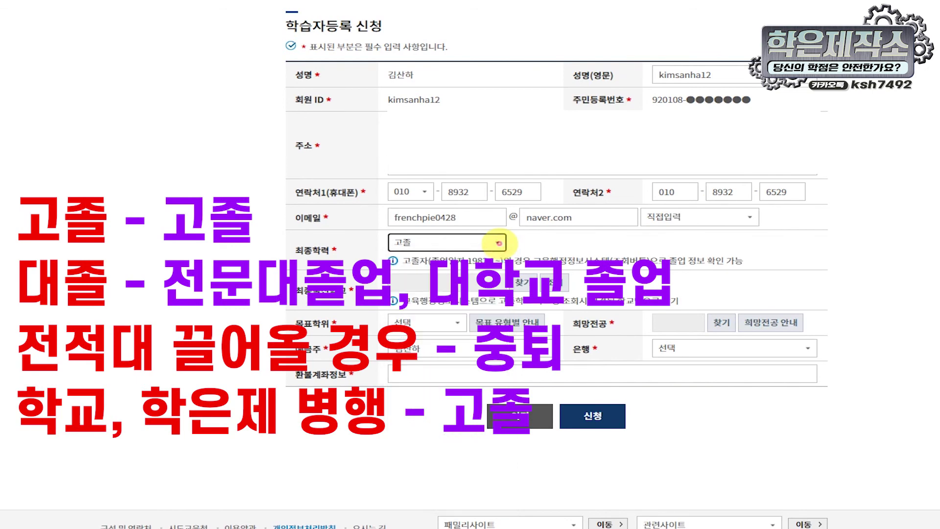
click(522, 282)
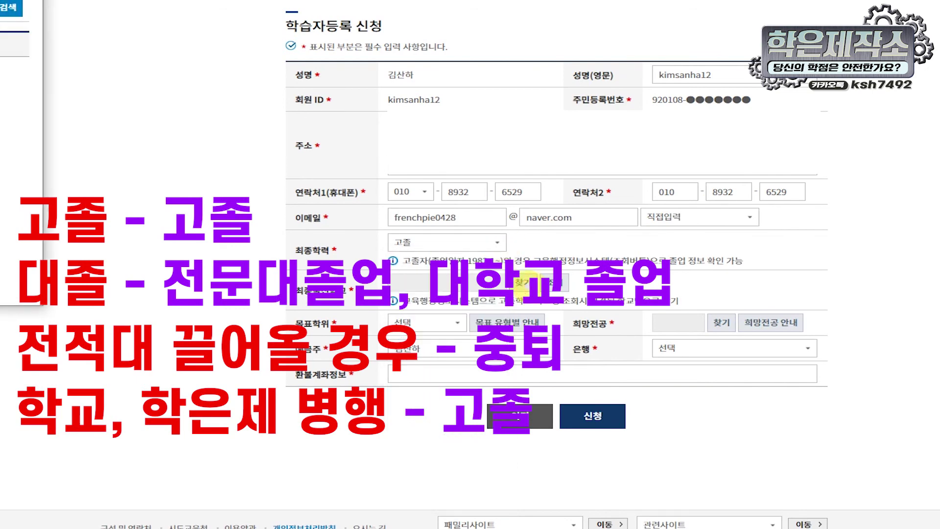
click(129, 33)
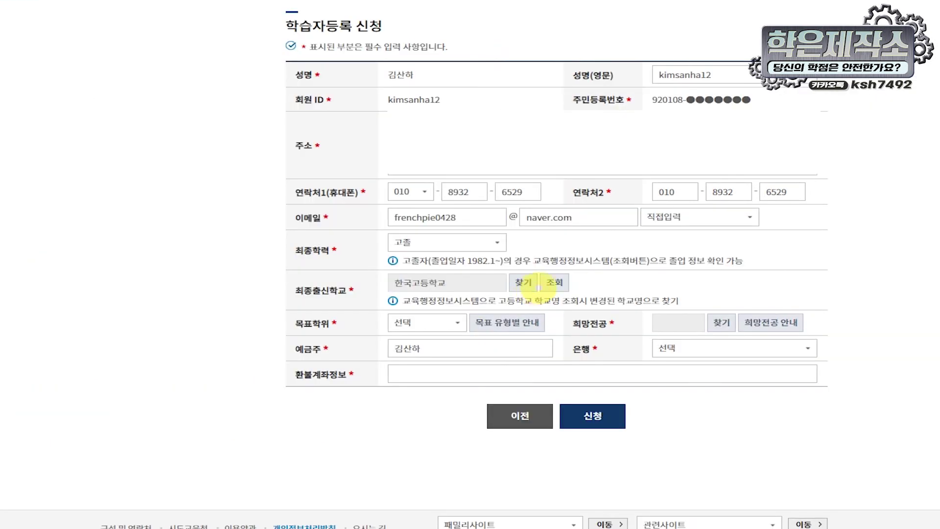
click(546, 286)
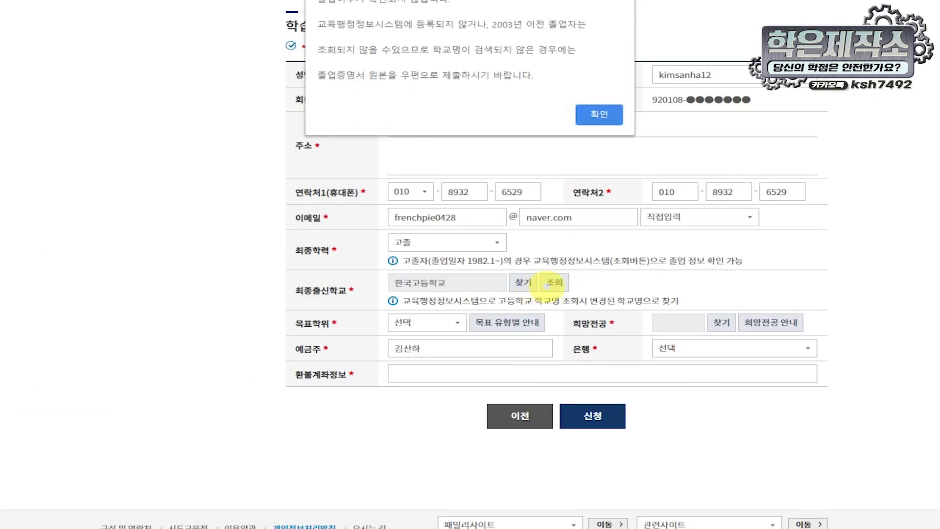
click(569, 287)
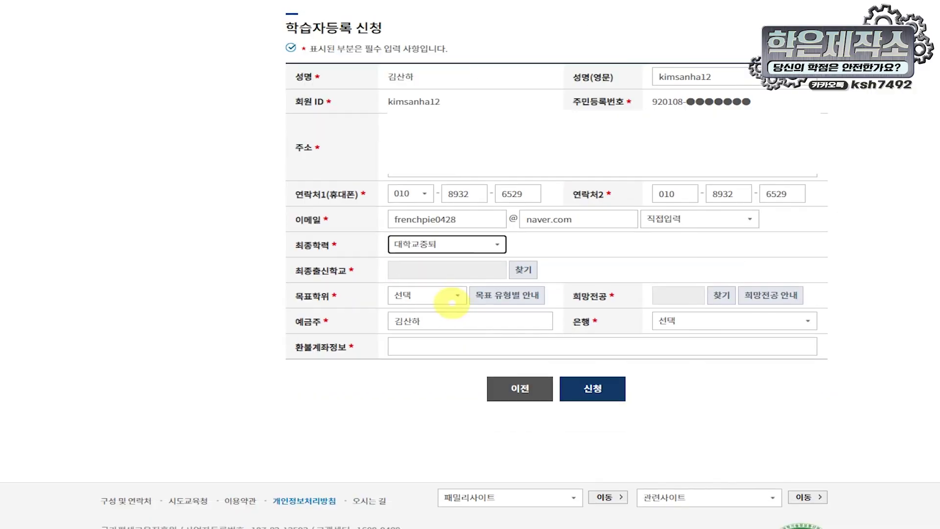
click(447, 295)
click(447, 325)
Step: Search the desired-major window for 경영학
click(525, 276)
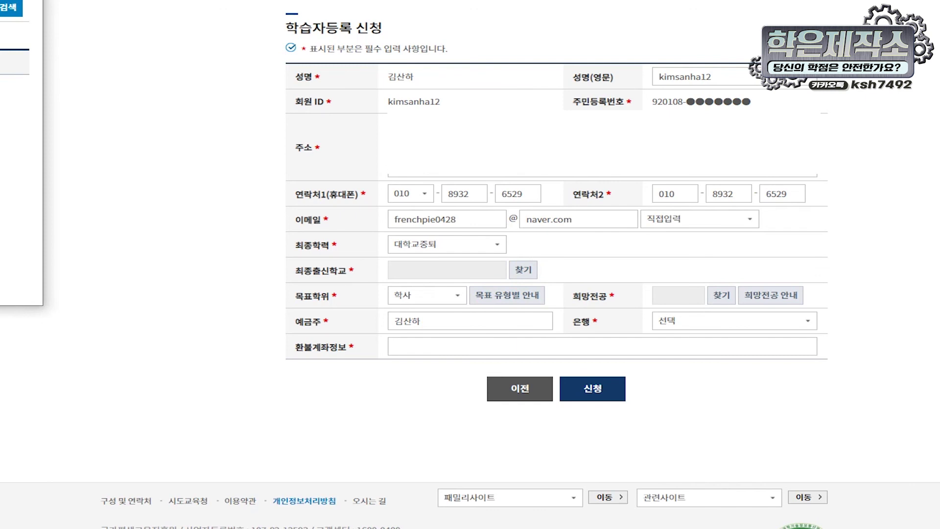
click(721, 320)
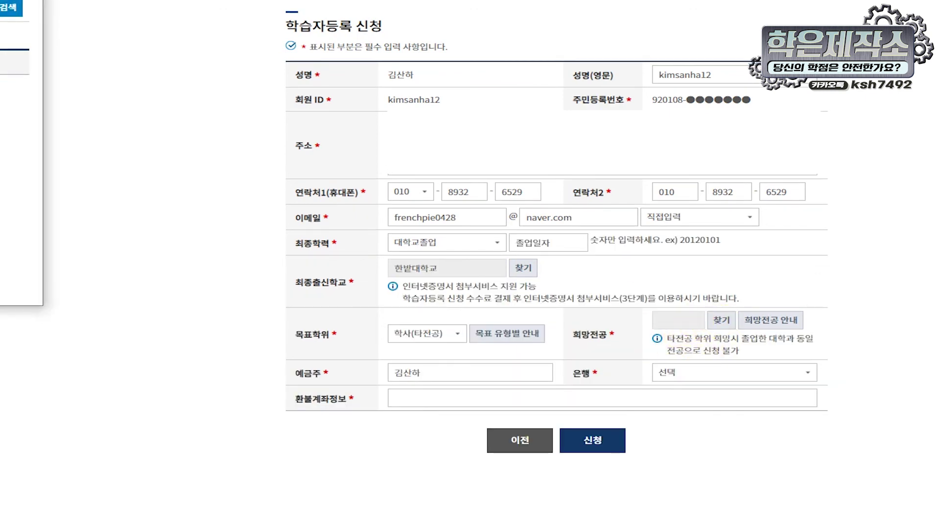
click(0, 7)
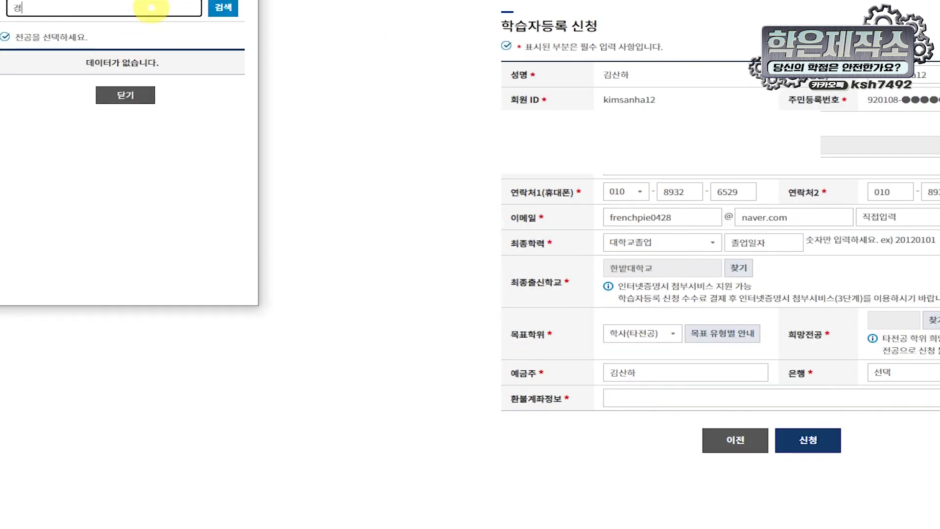
key(Return)
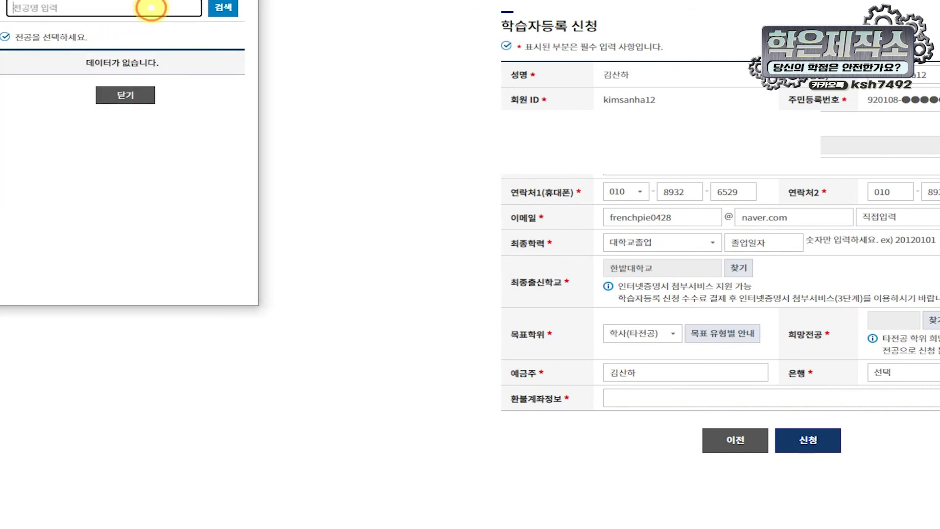
key(Return)
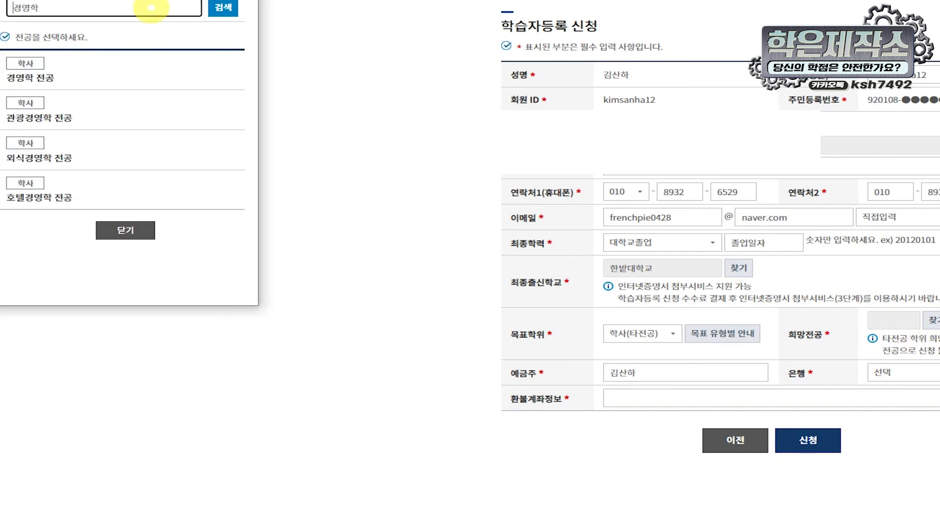
click(151, 8)
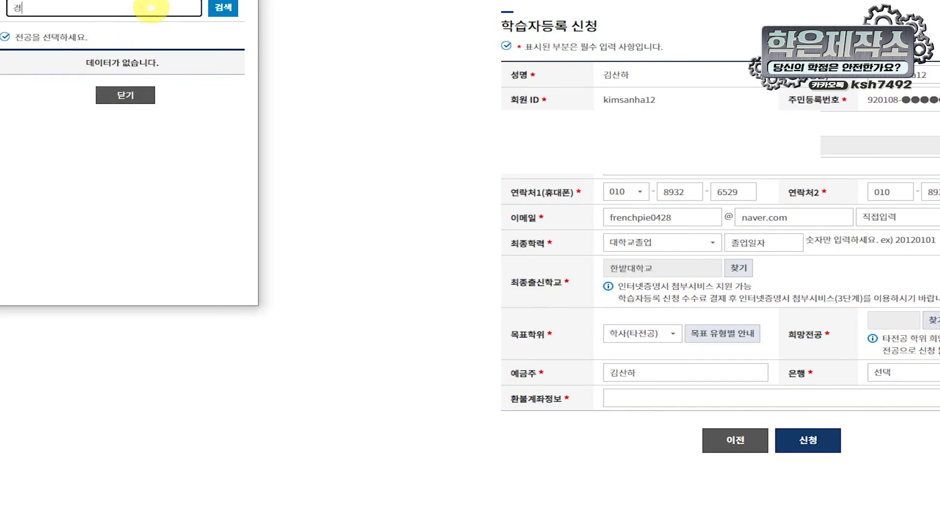
text(경영학)
key(Return)
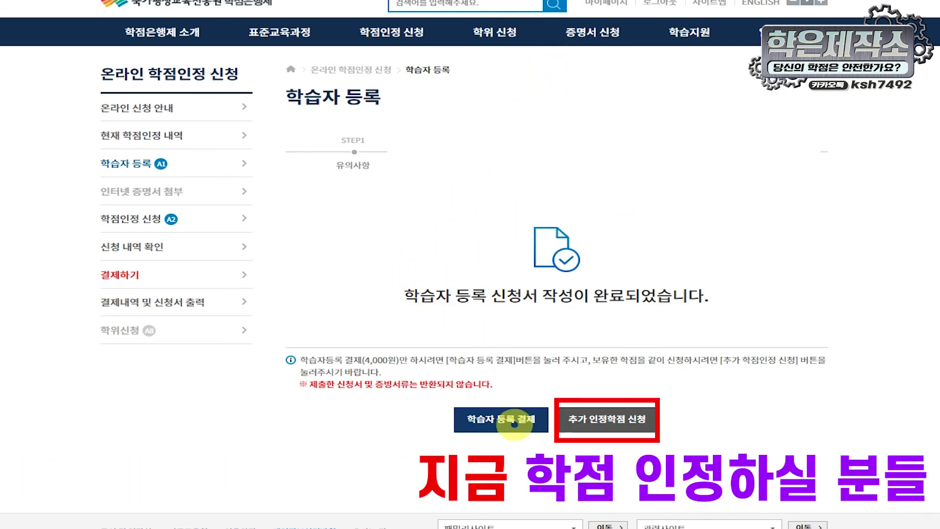
Step: Agree to the online pre-consent and approve the 4,000원 learner registration payment
click(520, 427)
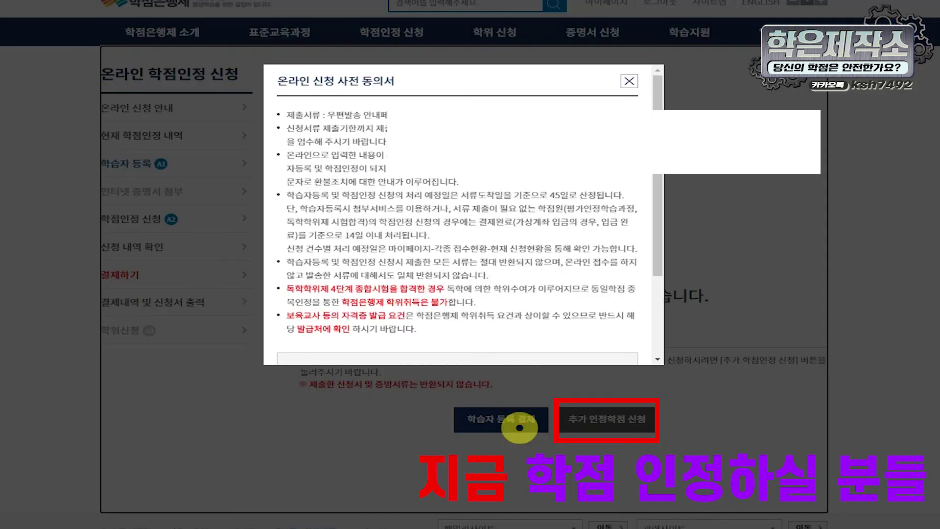
scroll(611, 173, down, 5)
scroll(611, 173, down, 1)
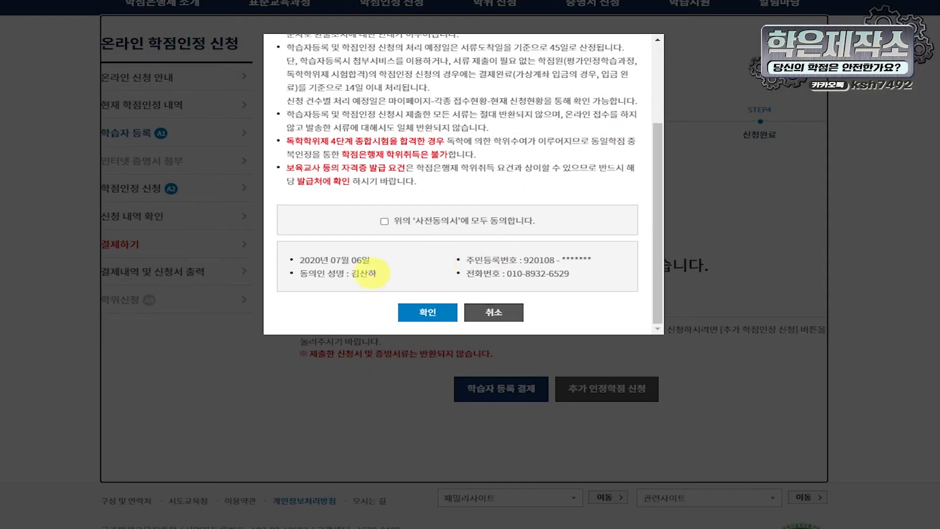
click(384, 221)
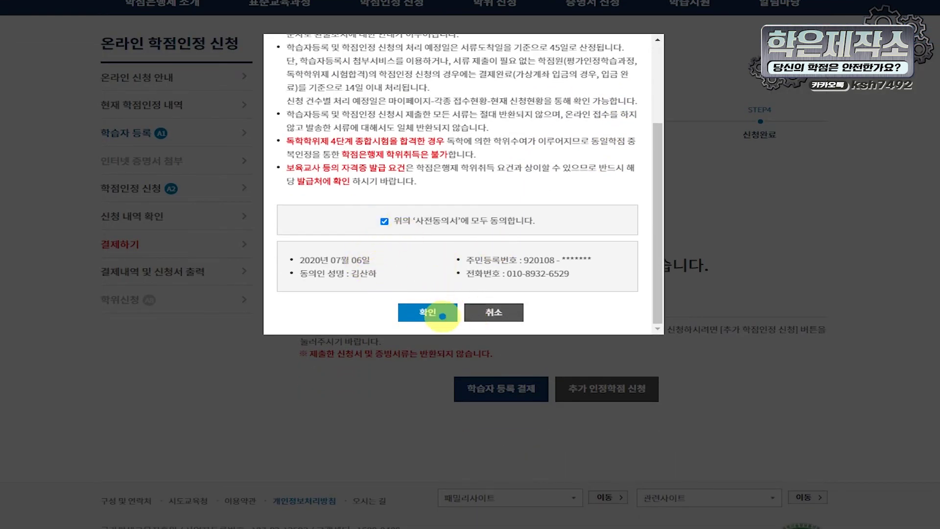
click(443, 316)
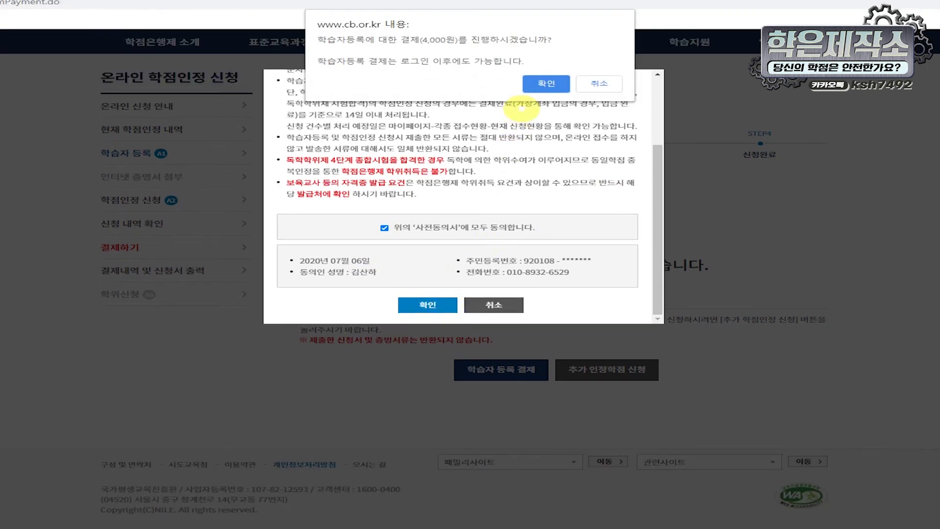
click(546, 87)
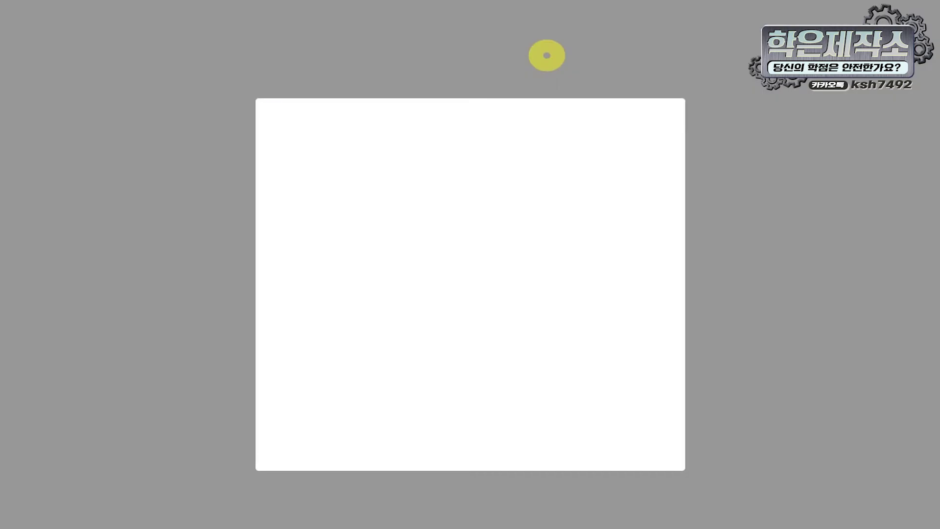
click(600, 25)
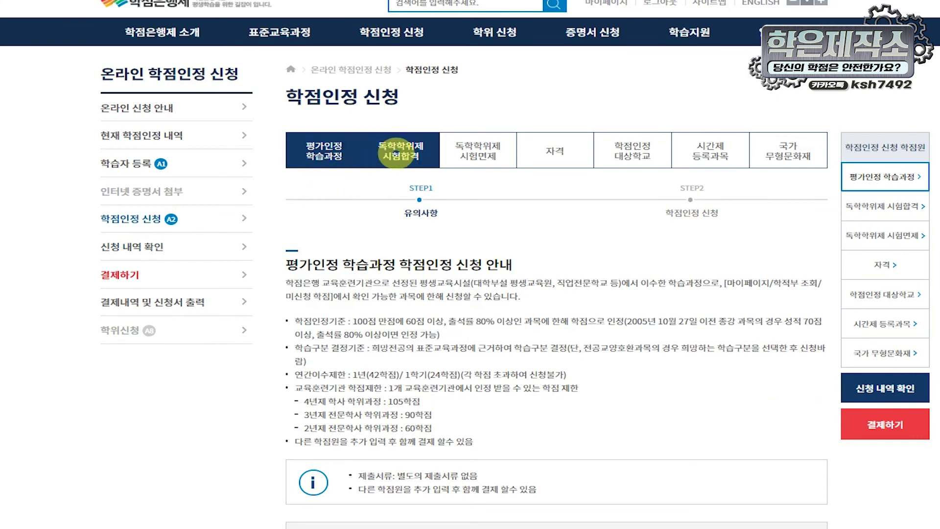
Step: Acknowledge the 평가인정 학습과정 notice and advance to the STEP2 course application
click(397, 151)
click(332, 151)
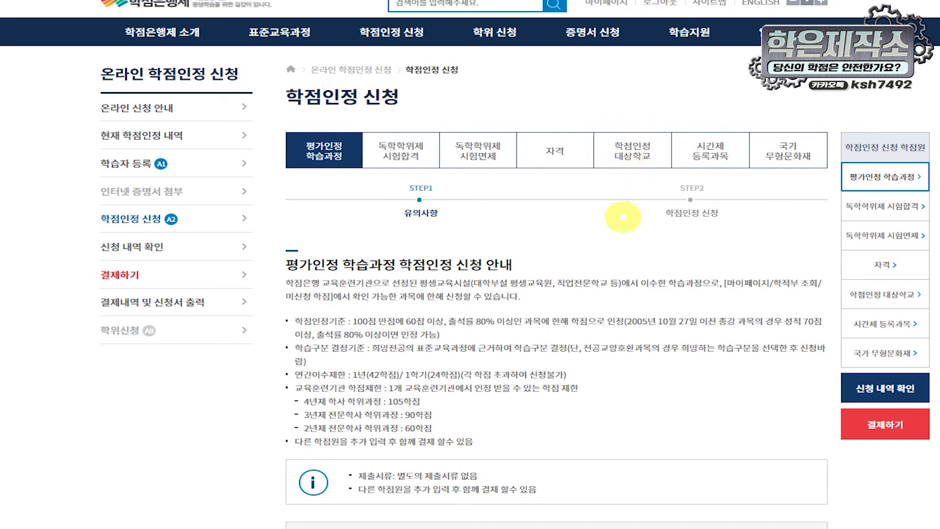
scroll(623, 217, down, 4)
click(485, 347)
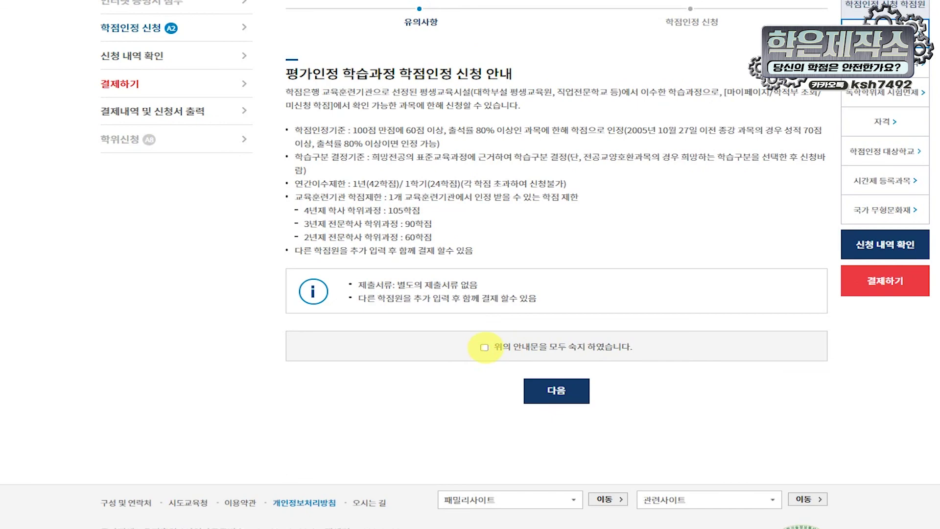
click(570, 390)
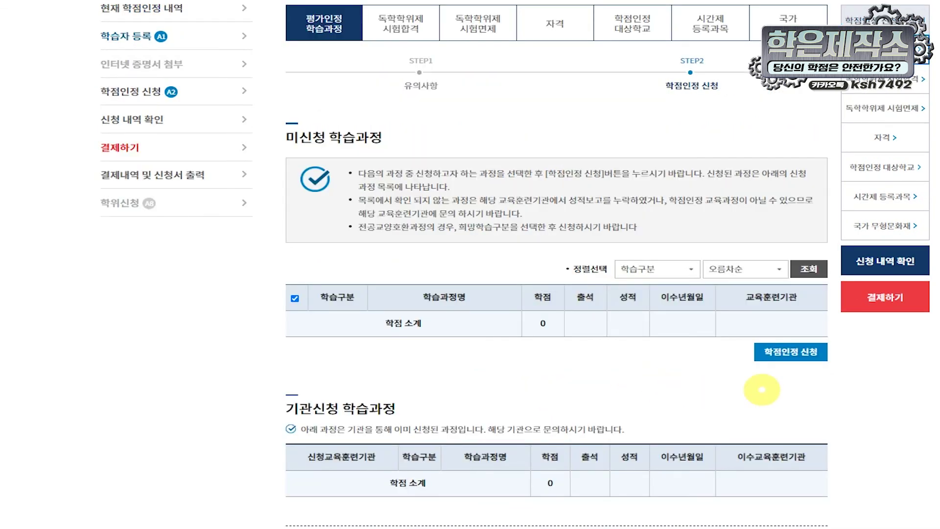
click(823, 354)
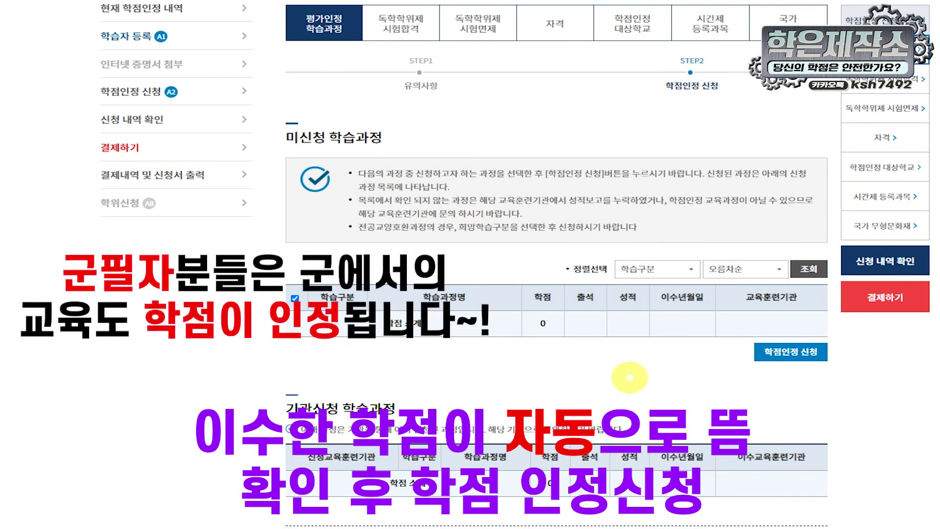
Step: Pass through the 독학학위제 시험합격 step without adding any subjects
click(400, 23)
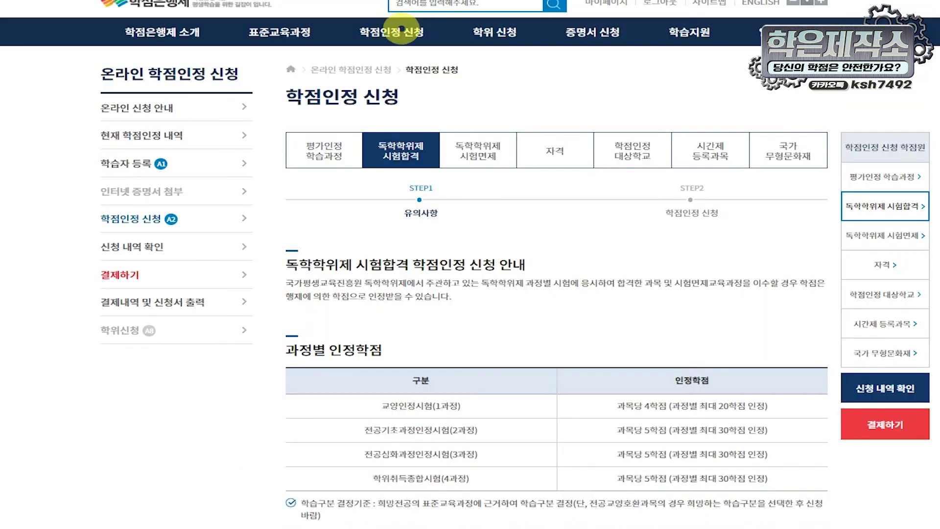
scroll(409, 162, down, 2)
scroll(409, 176, down, 3)
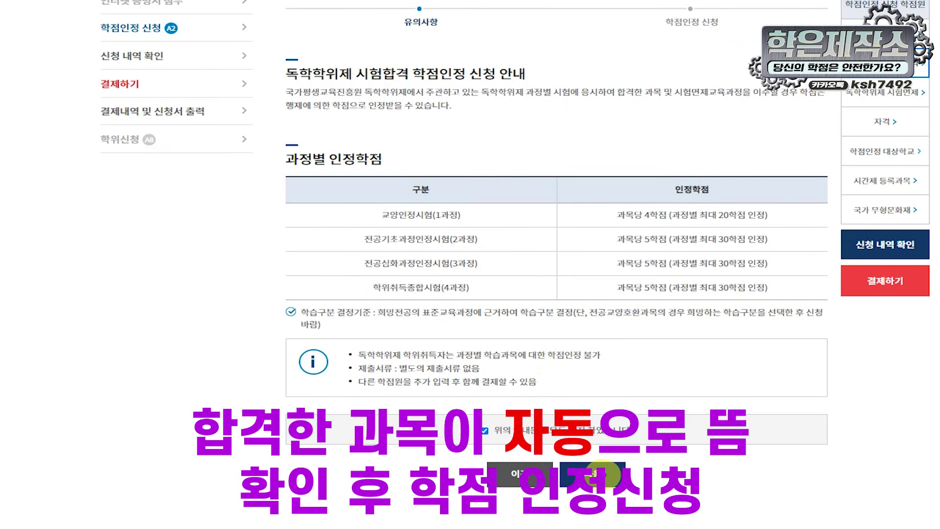
click(606, 475)
scroll(635, 392, down, 8)
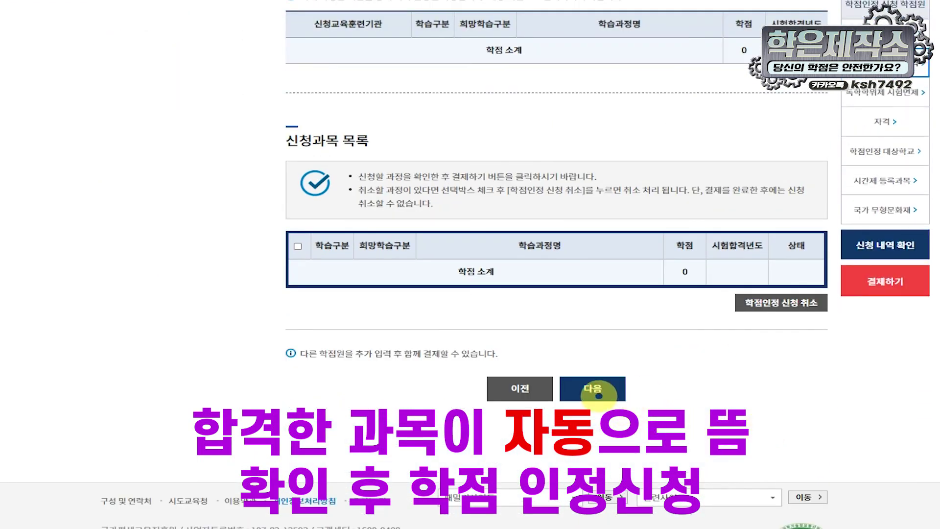
click(598, 395)
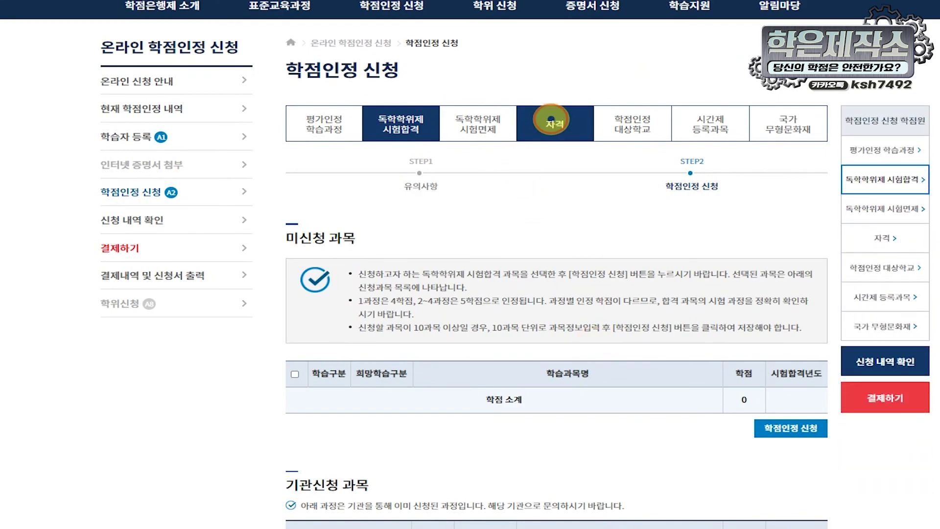
Step: Acknowledge the 자격 notice and open the qualification application form
click(551, 119)
scroll(568, 343, down, 20)
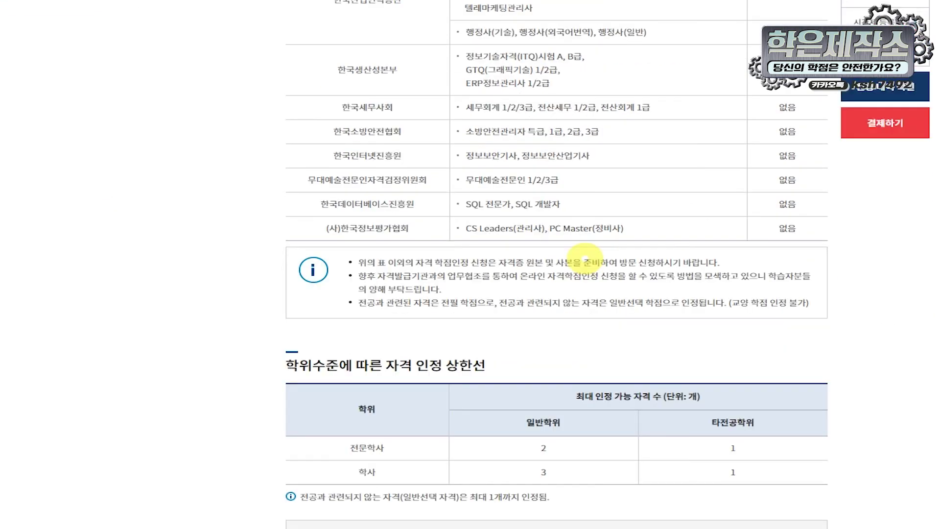
scroll(536, 350, down, 3)
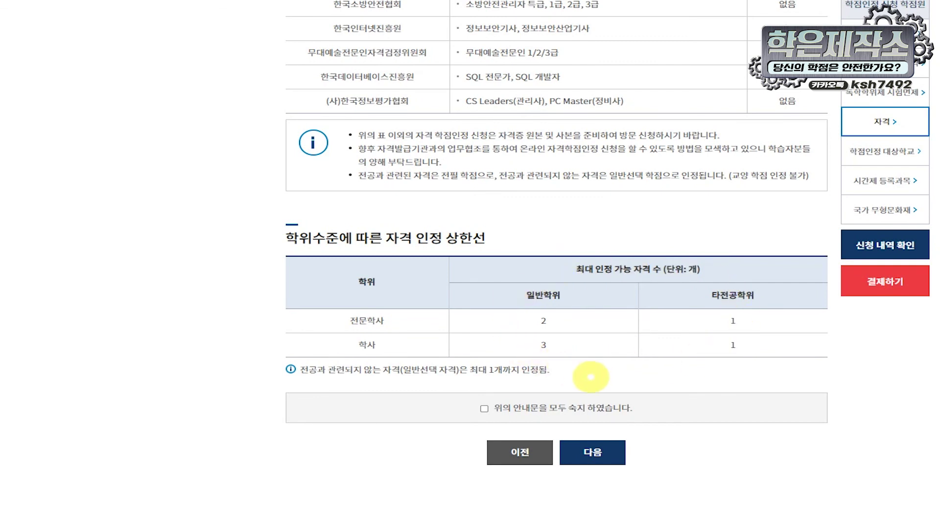
click(483, 408)
click(593, 452)
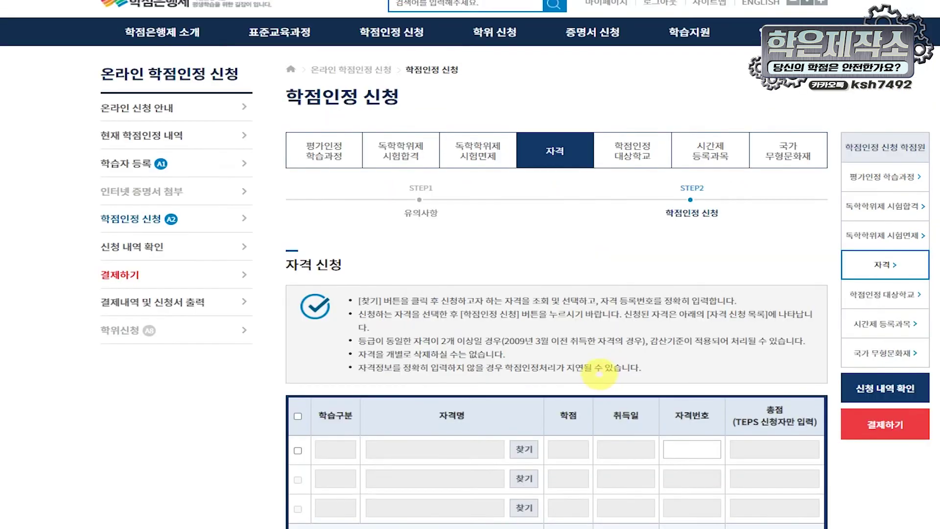
scroll(336, 325, down, 3)
Step: Search row 1 for the 워드프로세서 qualification with acquisition year 2012
click(297, 323)
click(524, 322)
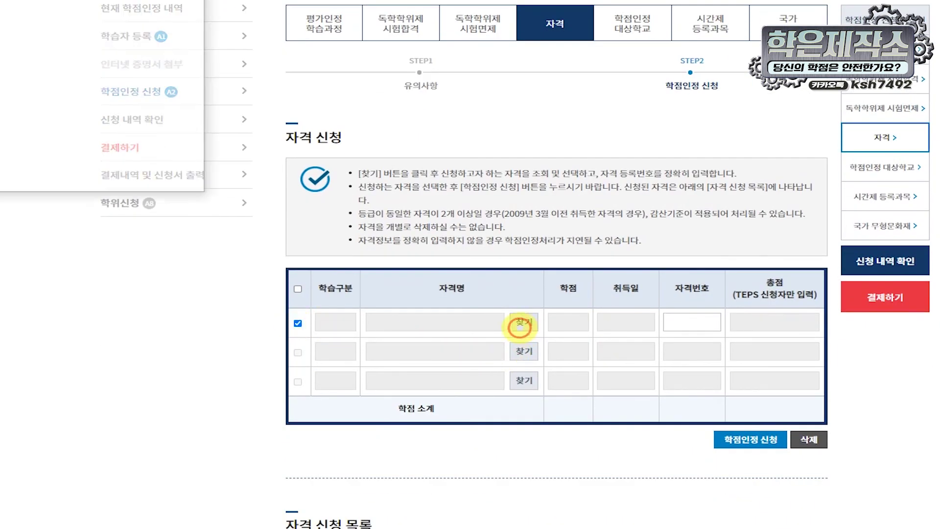
text(워드프로세서)
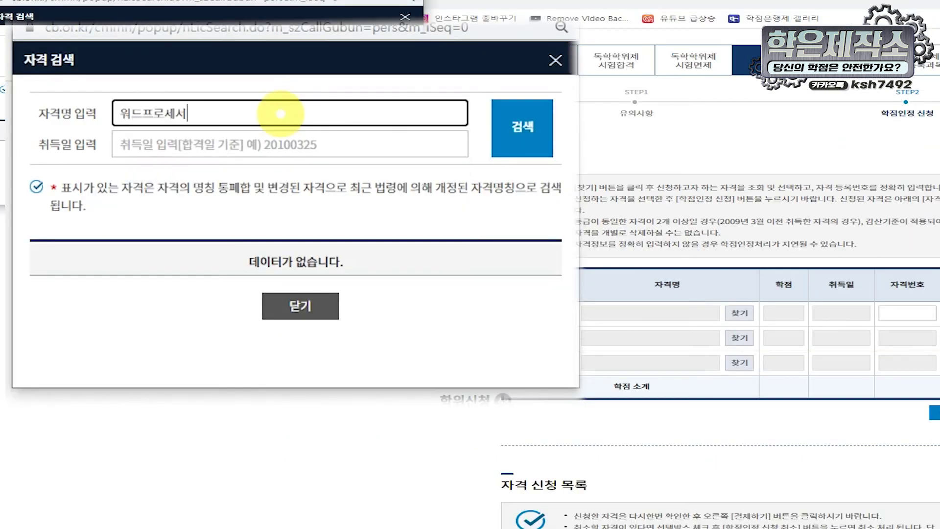
key(Tab)
text(2012)
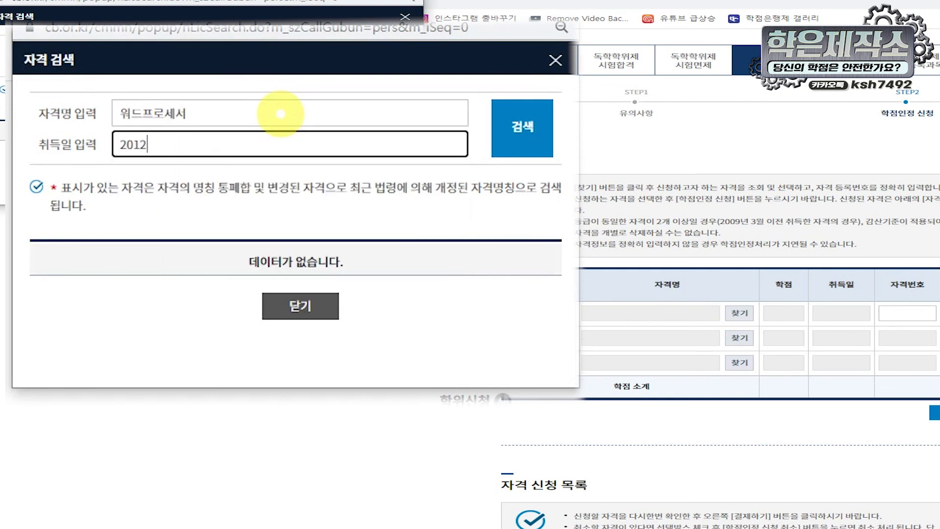
key(Return)
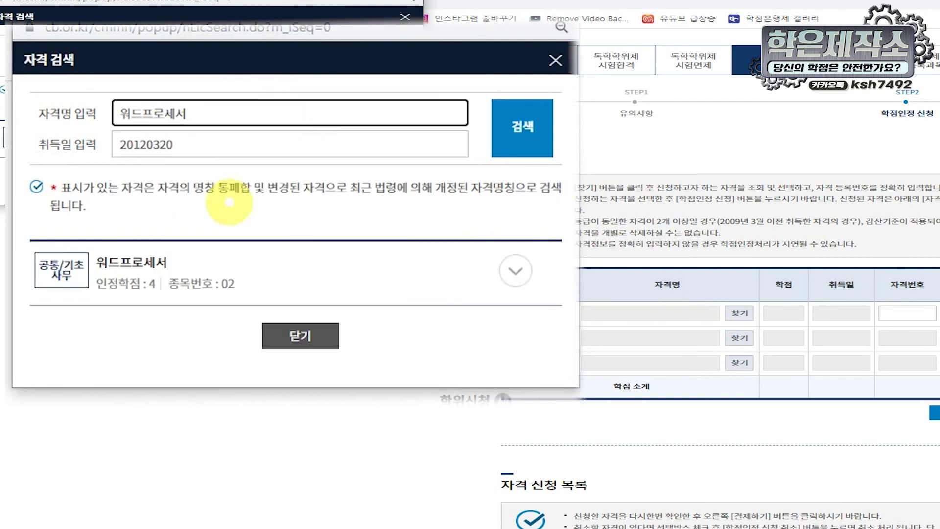
click(127, 263)
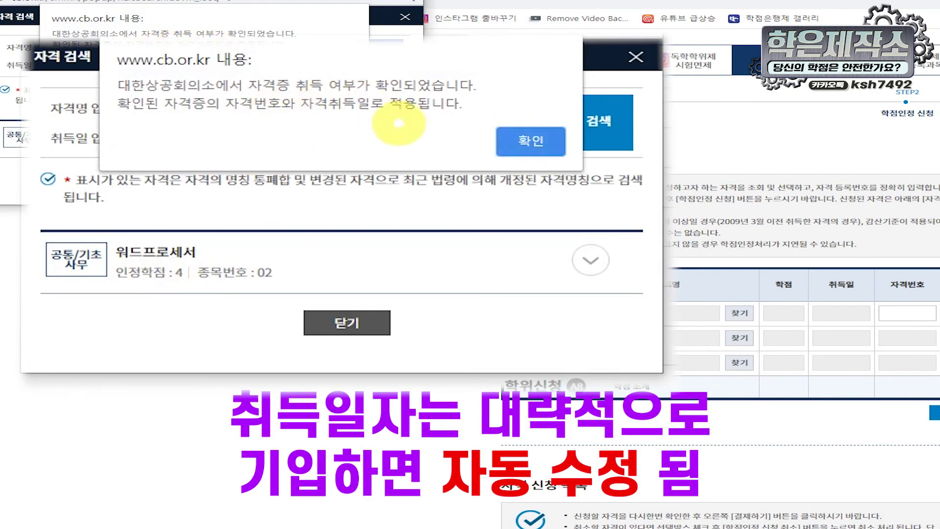
Step: Accept the verified 워드프로세서 certificate (4 credits, 2012-03-02) and apply for credit recognition
click(539, 144)
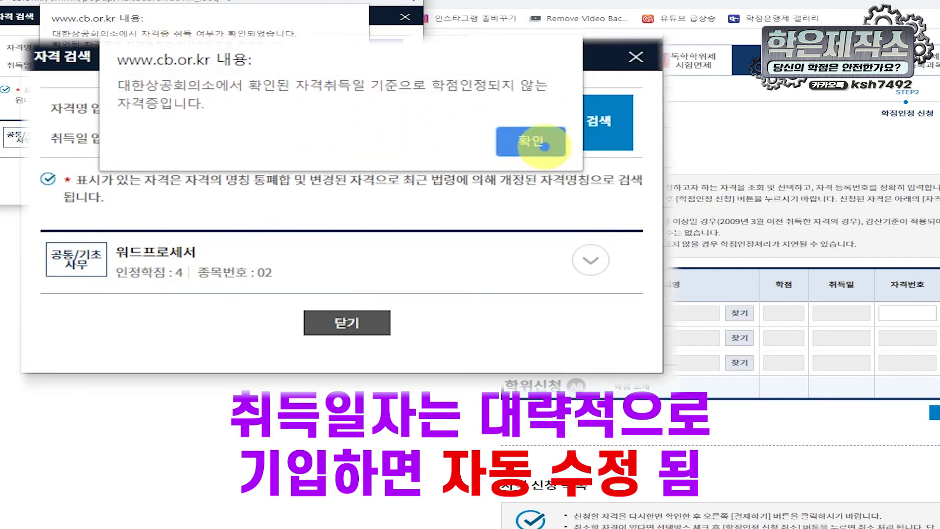
click(534, 143)
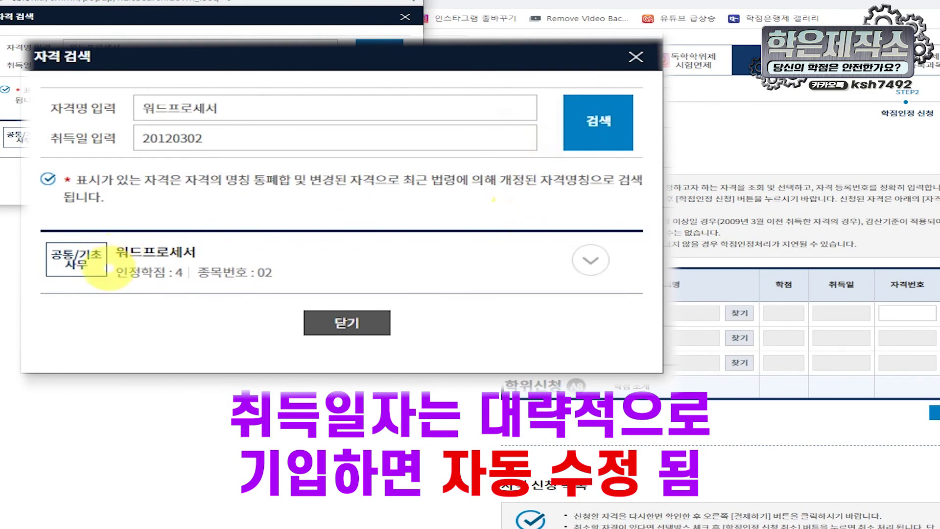
click(130, 253)
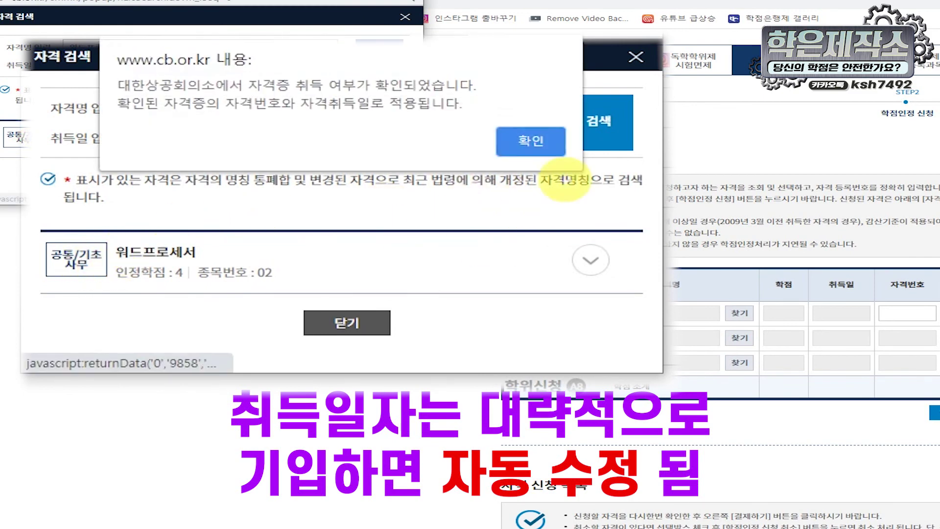
click(333, 67)
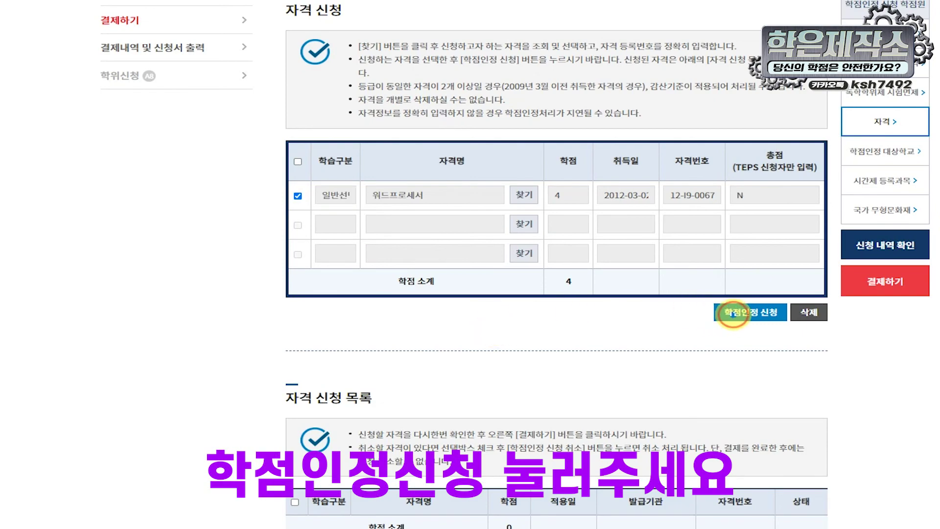
click(734, 314)
scroll(633, 224, down, 10)
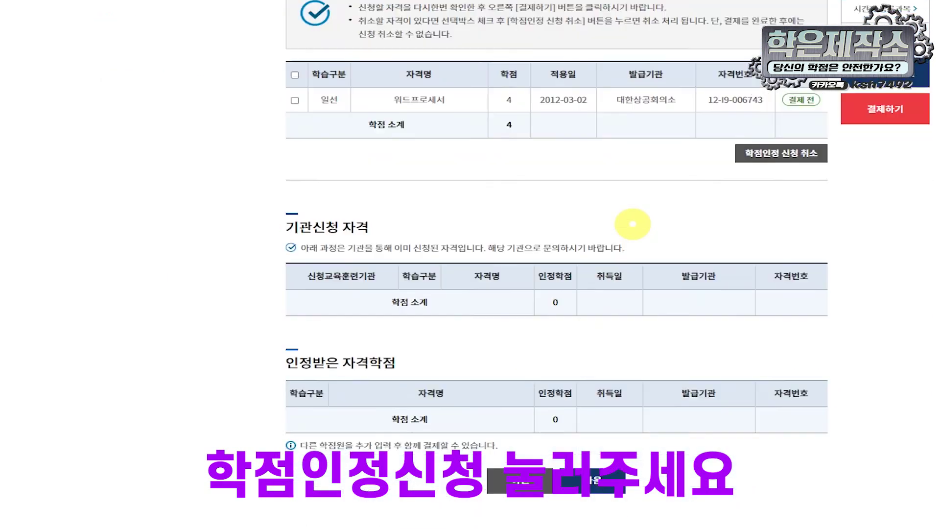
scroll(633, 224, up, 10)
Step: Acknowledge the 학점인정 대상학교 notice and set the first course category to 전공필수
click(639, 152)
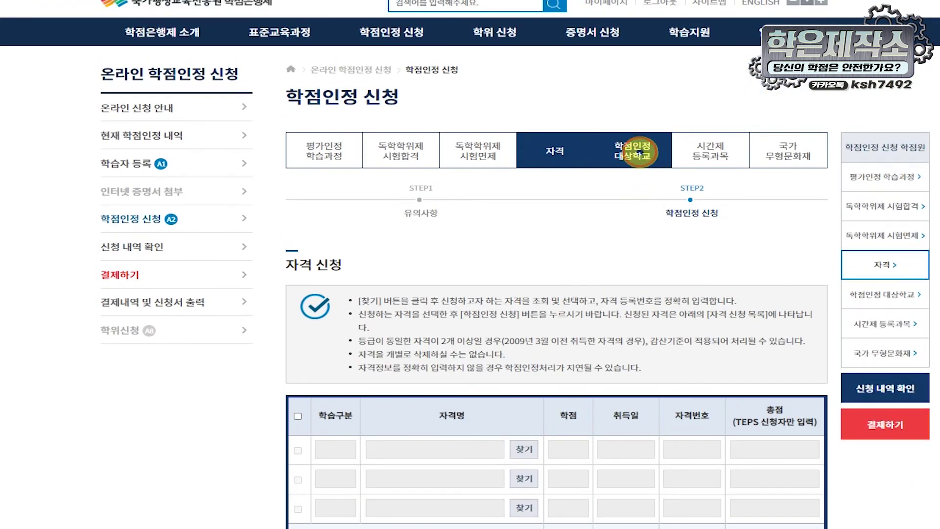
scroll(621, 196, down, 3)
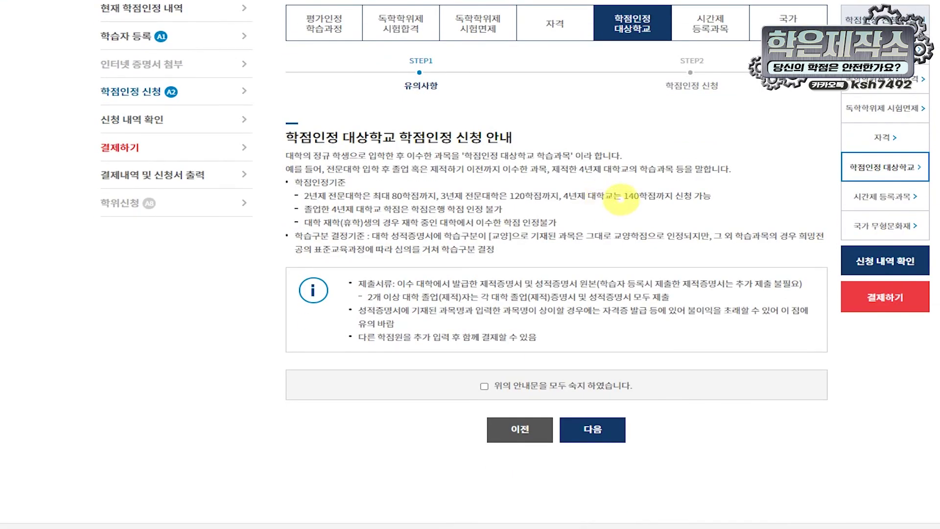
click(484, 386)
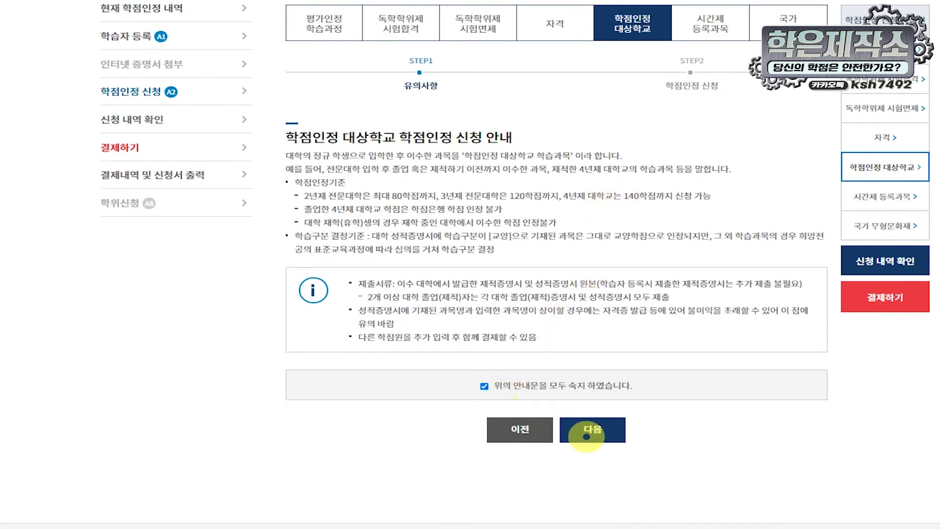
click(586, 436)
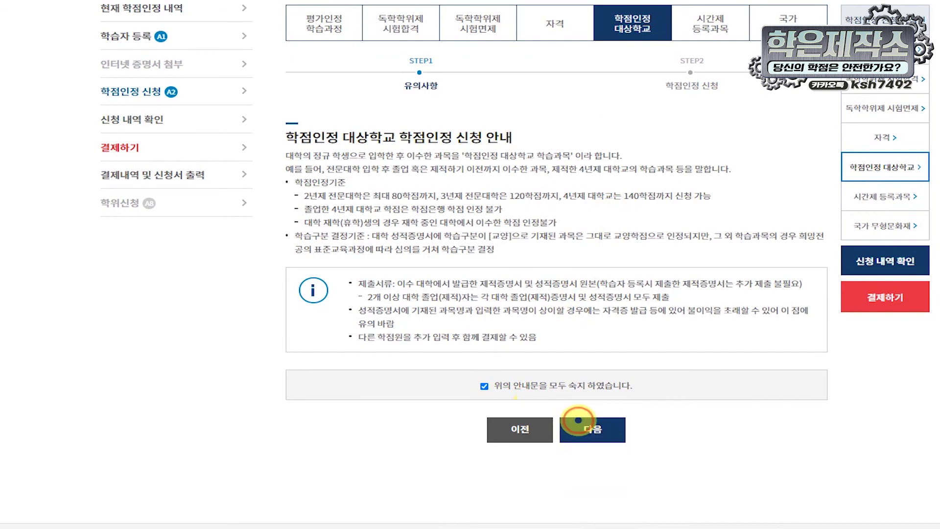
scroll(419, 238, down, 4)
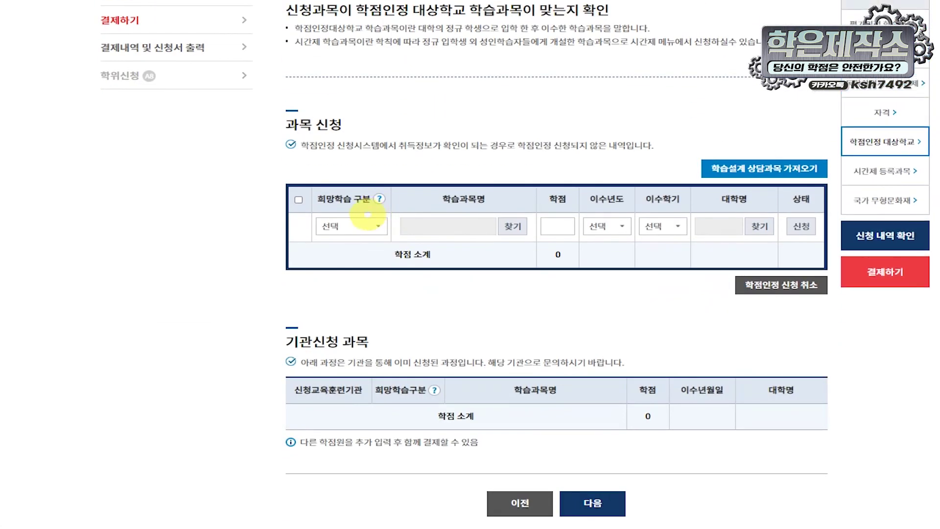
click(380, 225)
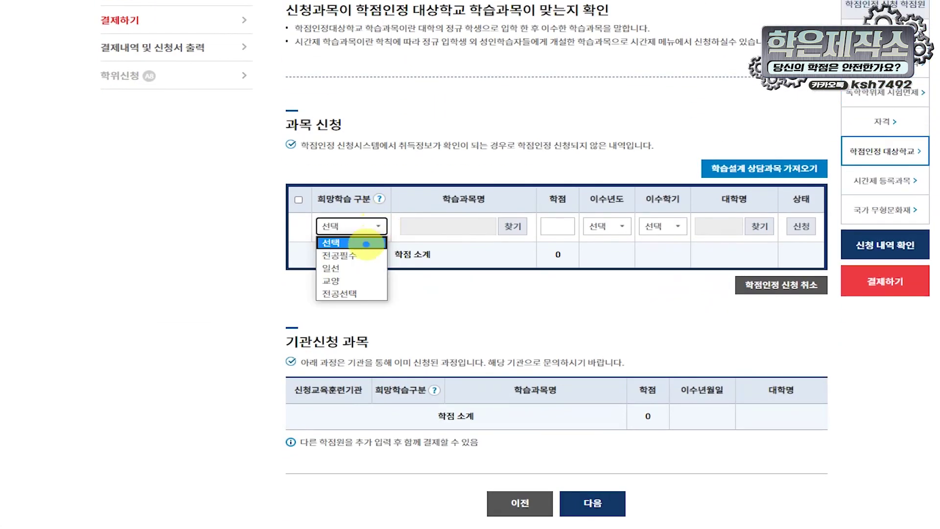
click(359, 255)
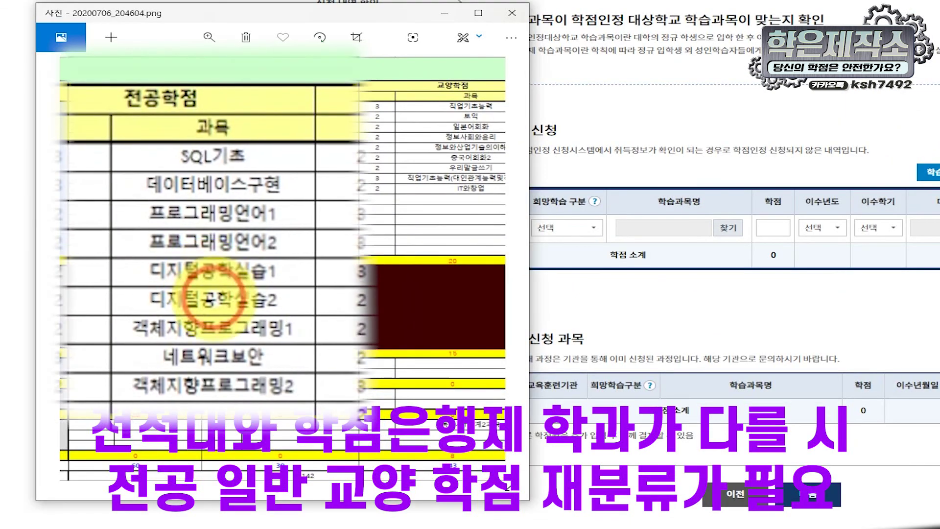
scroll(210, 336, up, 5)
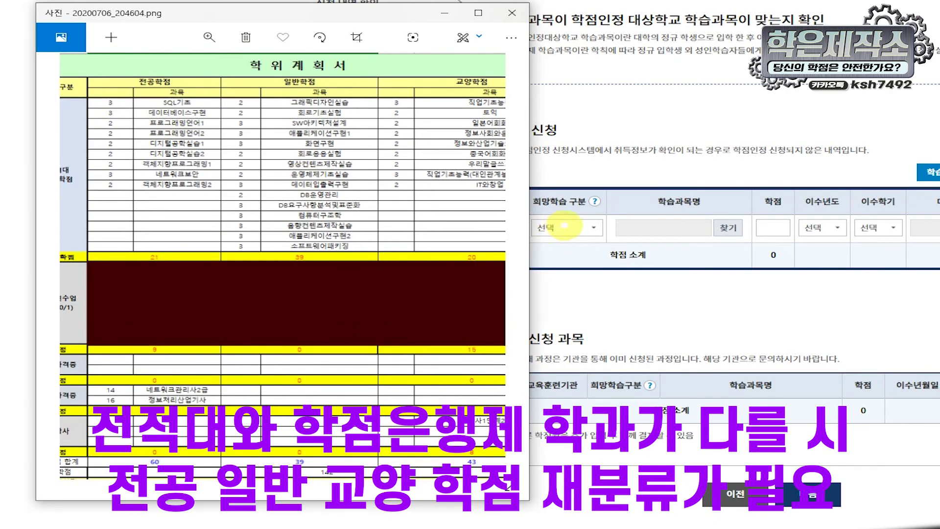
Step: Set the course row to 전공필수 with SQL기초 as the course, moving the degree-plan image aside
click(568, 228)
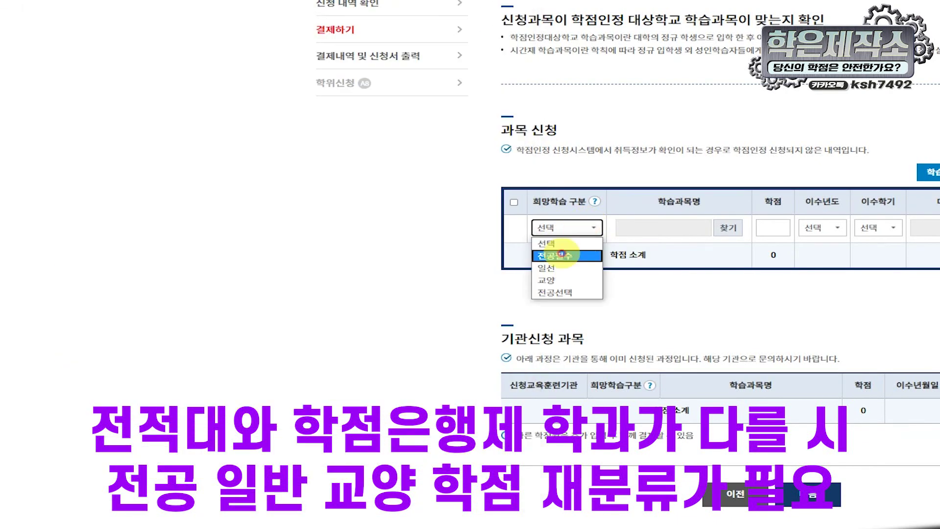
click(561, 254)
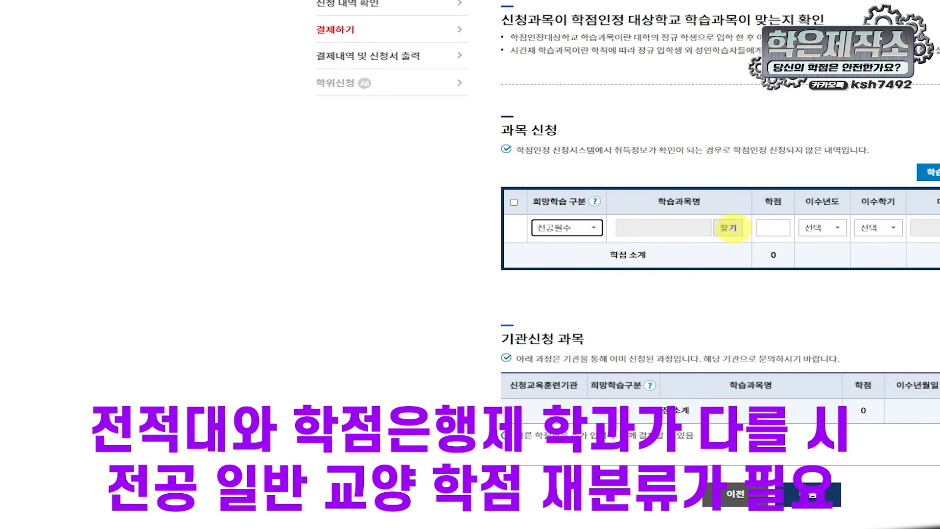
click(729, 227)
key(alt+Tab)
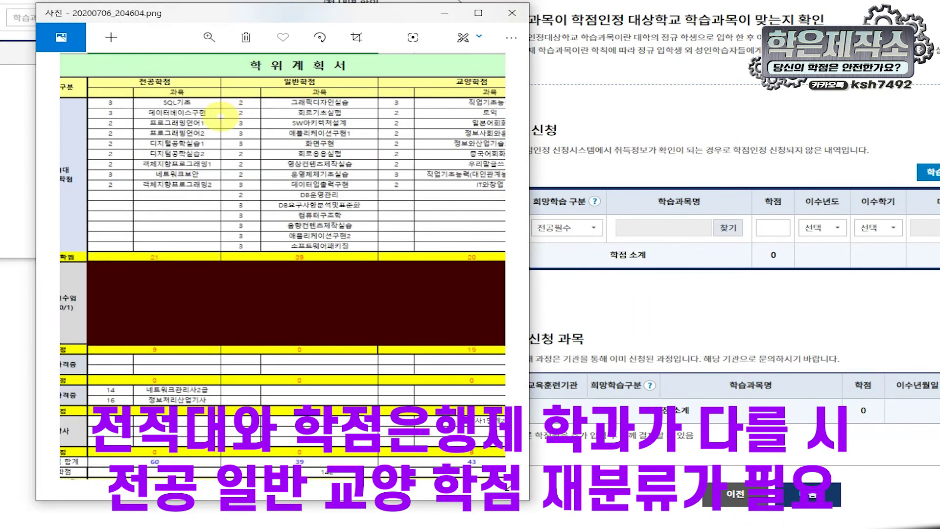
drag(267, 11, 514, 98)
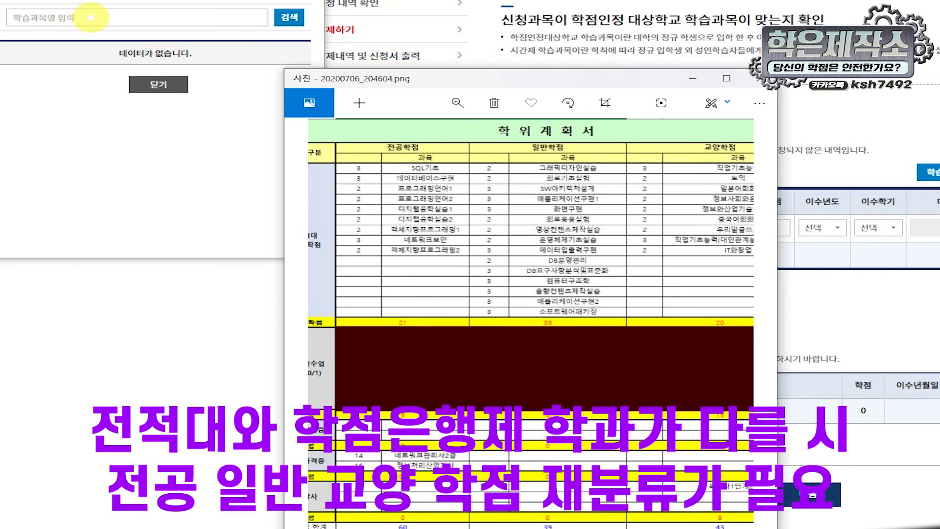
click(95, 15)
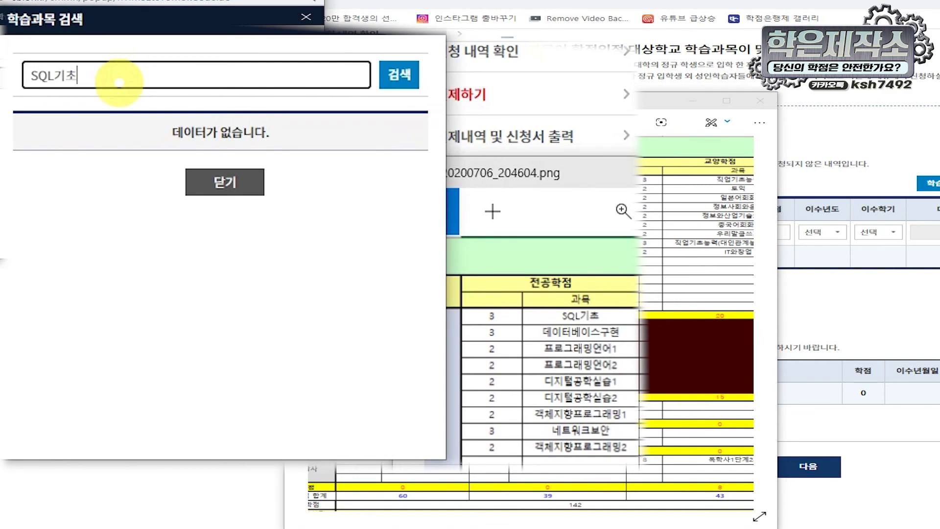
click(400, 76)
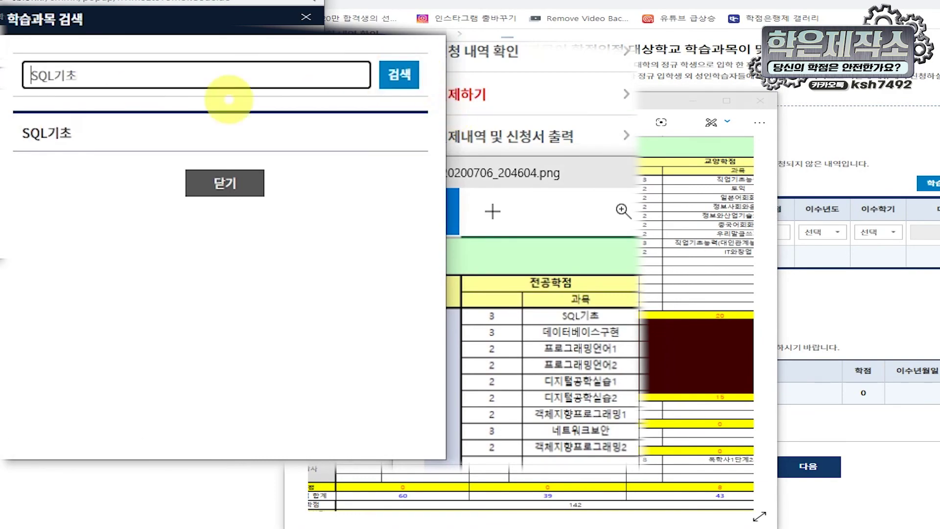
click(39, 129)
drag(550, 101, 317, 88)
drag(407, 80, 359, 85)
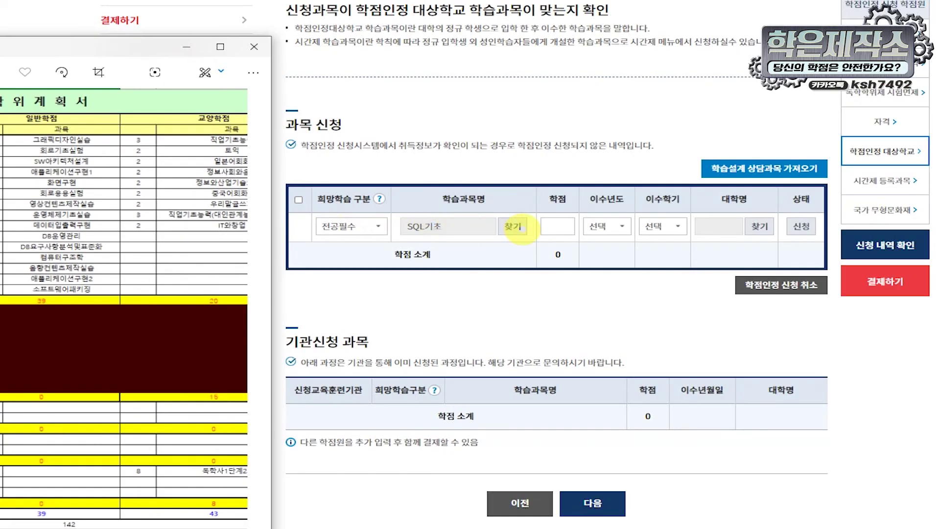
Step: Give SQL기초 3 credits, completed in 2019 1학기
click(562, 226)
text(3)
click(607, 227)
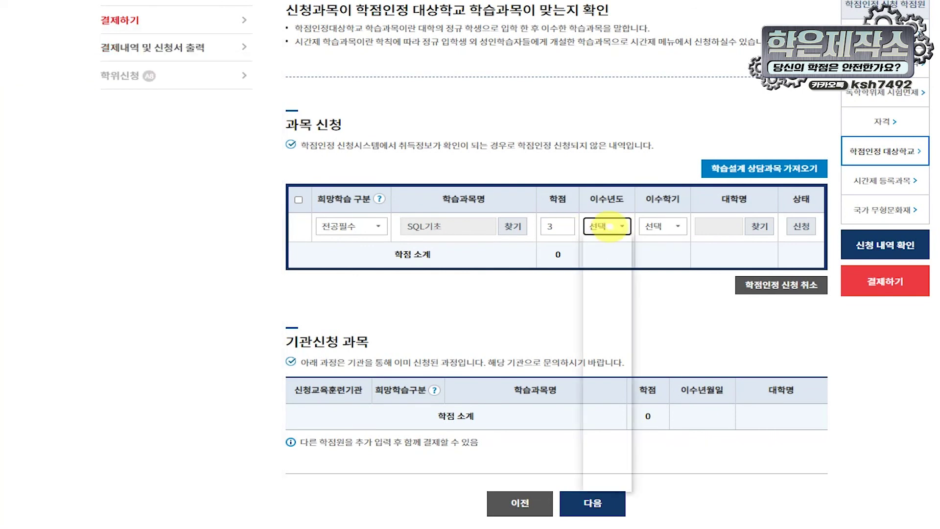
click(614, 269)
click(662, 226)
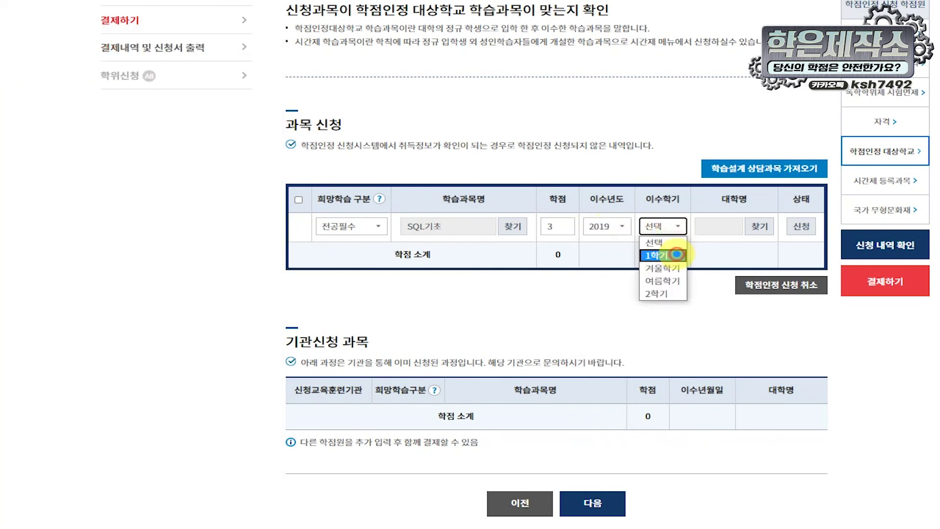
click(675, 255)
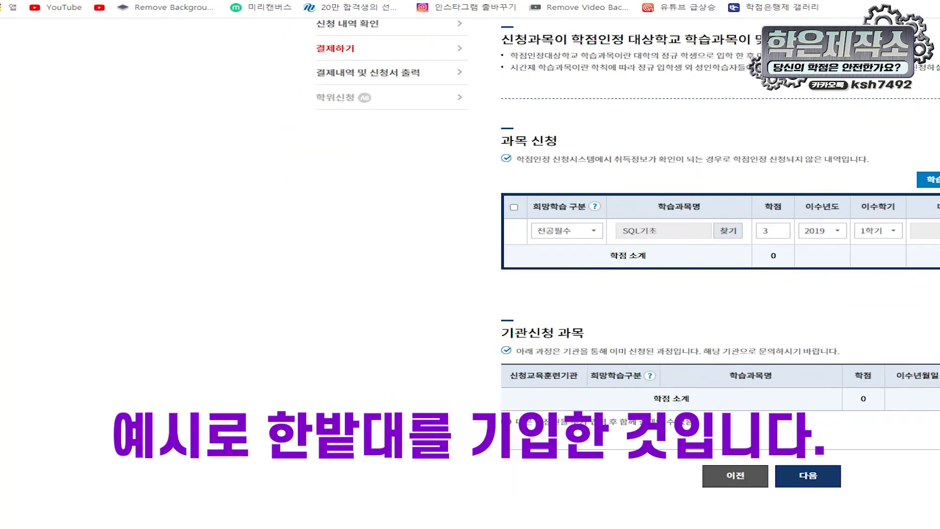
Step: Choose 한밭대학교 as the university and submit the SQL기초 course application
click(150, 40)
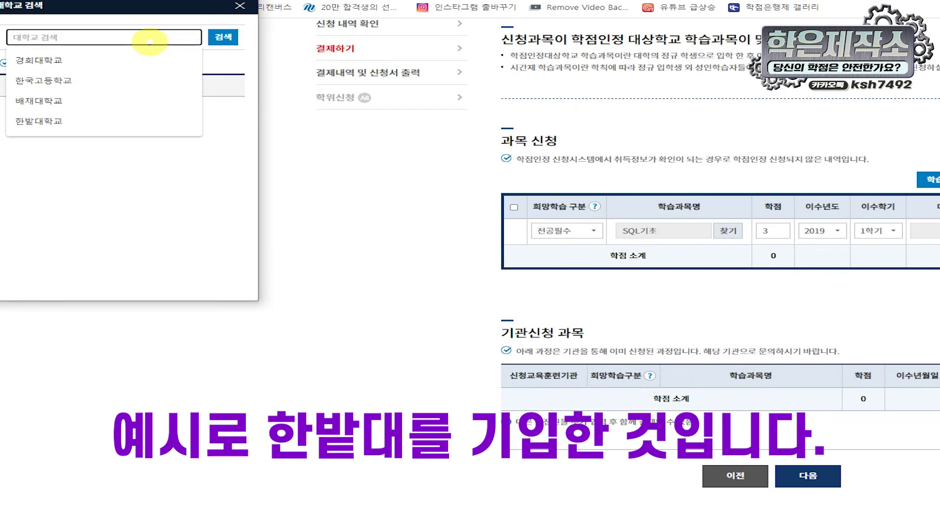
text(한밭대학교)
key(Return)
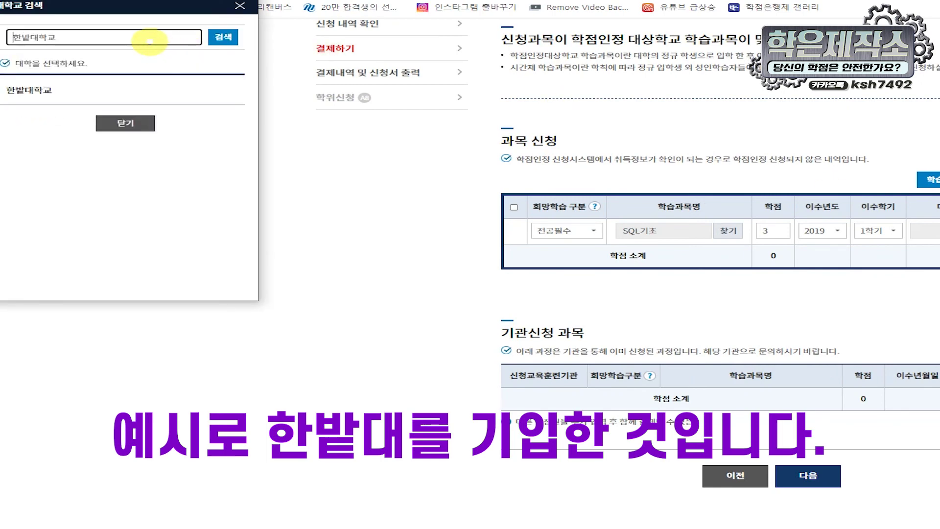
click(40, 90)
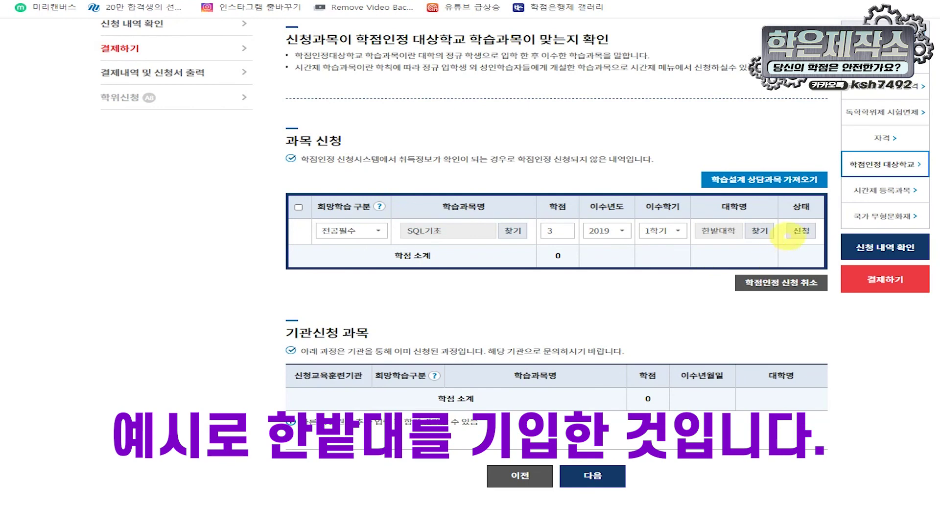
click(798, 231)
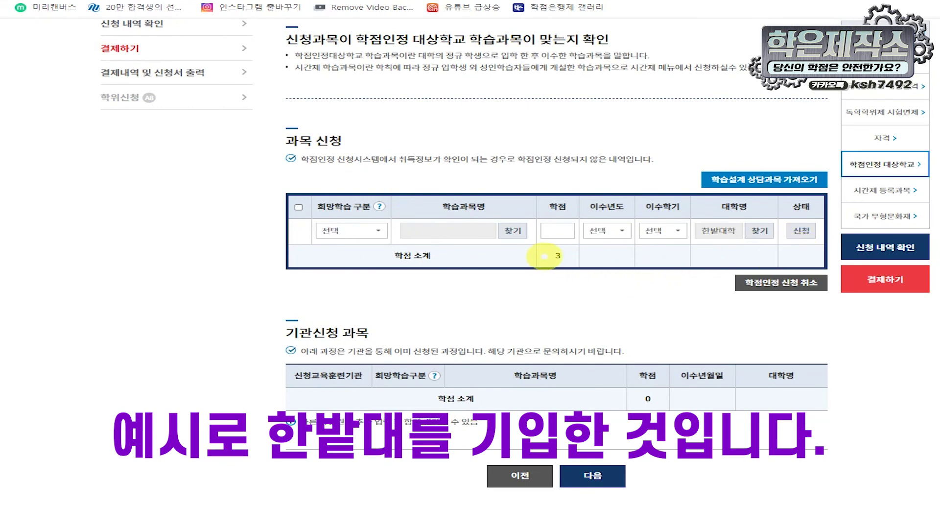
drag(542, 255, 579, 258)
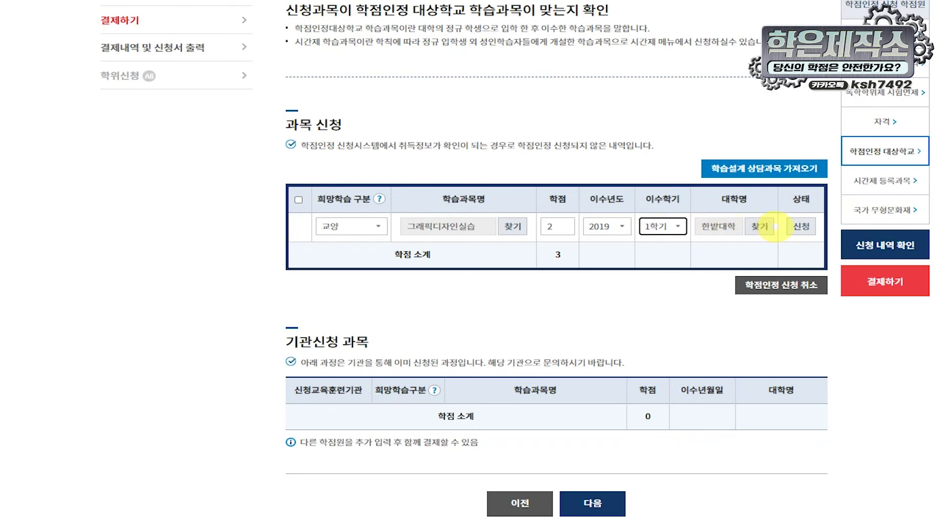
click(800, 227)
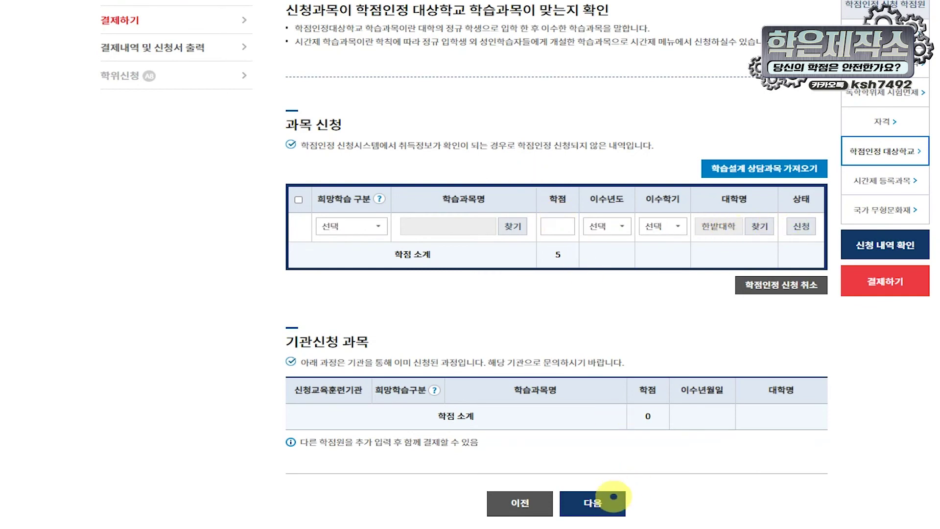
Step: Skip past the 시간제 등록과목 page to the 신청 내역 확인 summary showing 17.0, 4.0 and 5.0 credits
click(608, 501)
scroll(804, 156, down, 4)
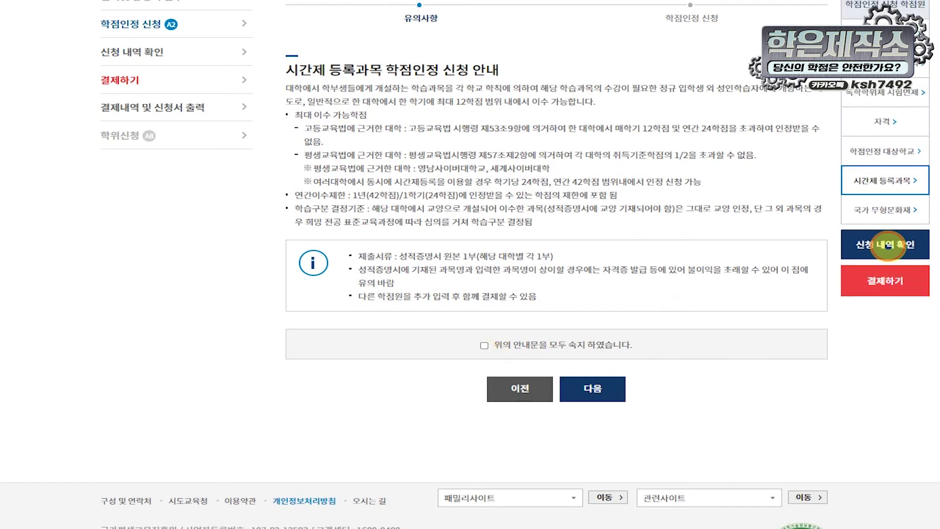
click(886, 245)
scroll(699, 272, down, 3)
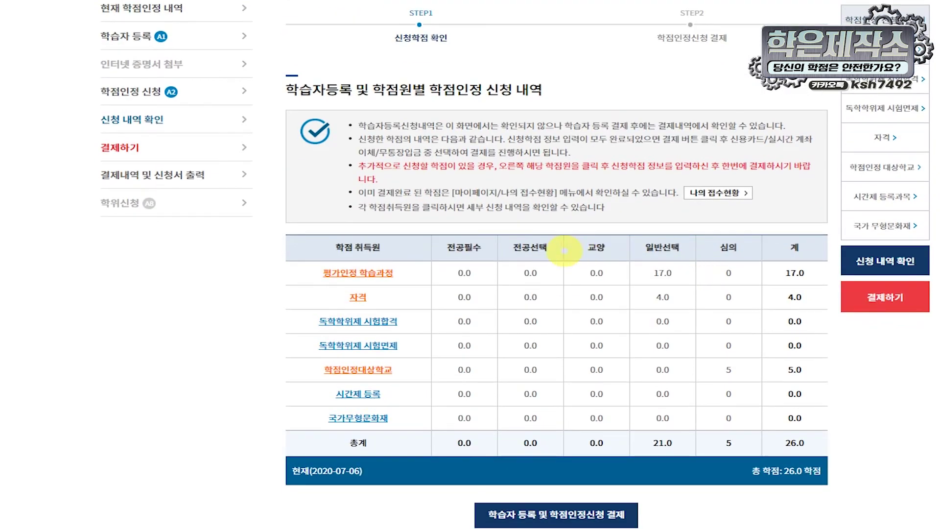